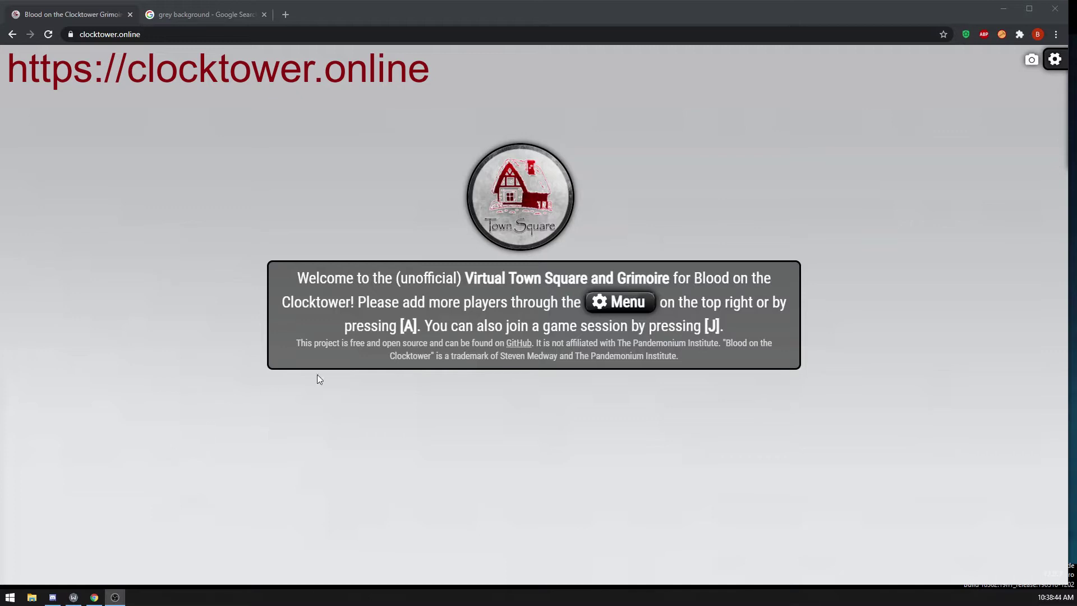
left_click(1047, 64)
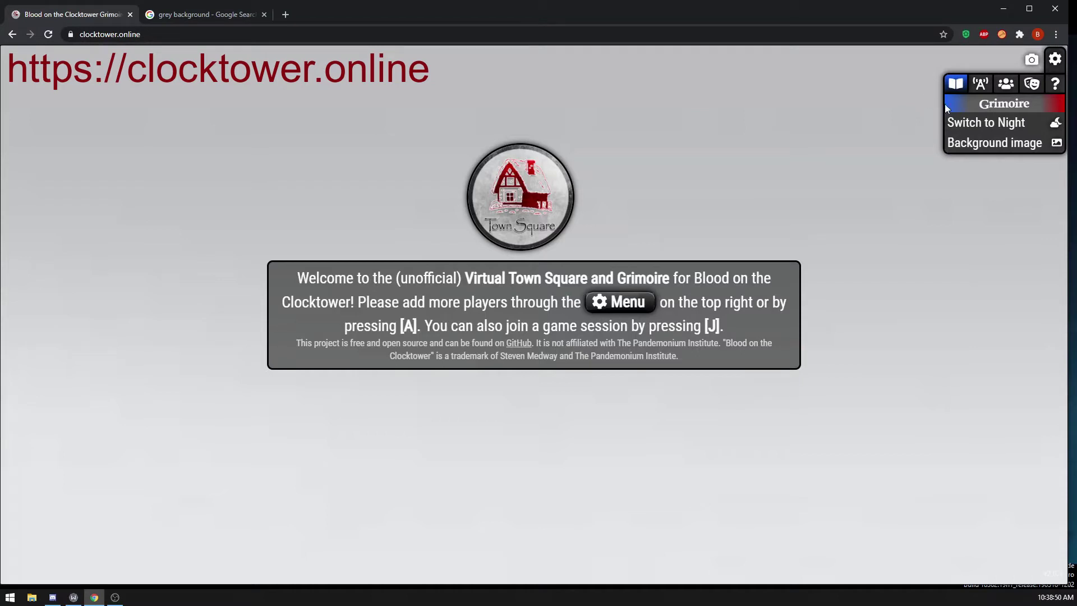
left_click(989, 93)
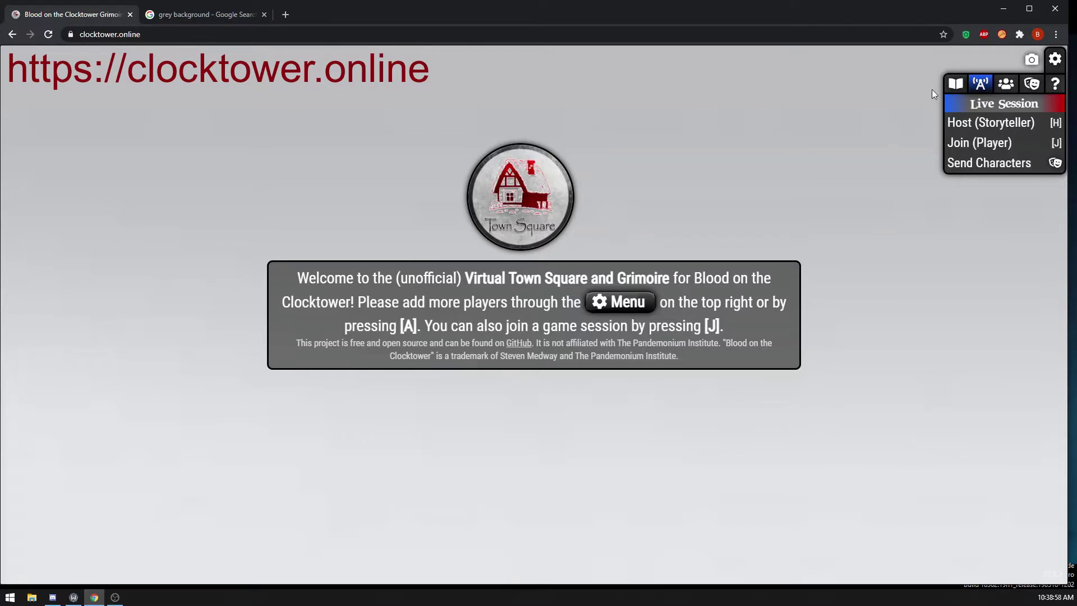
left_click(1006, 83)
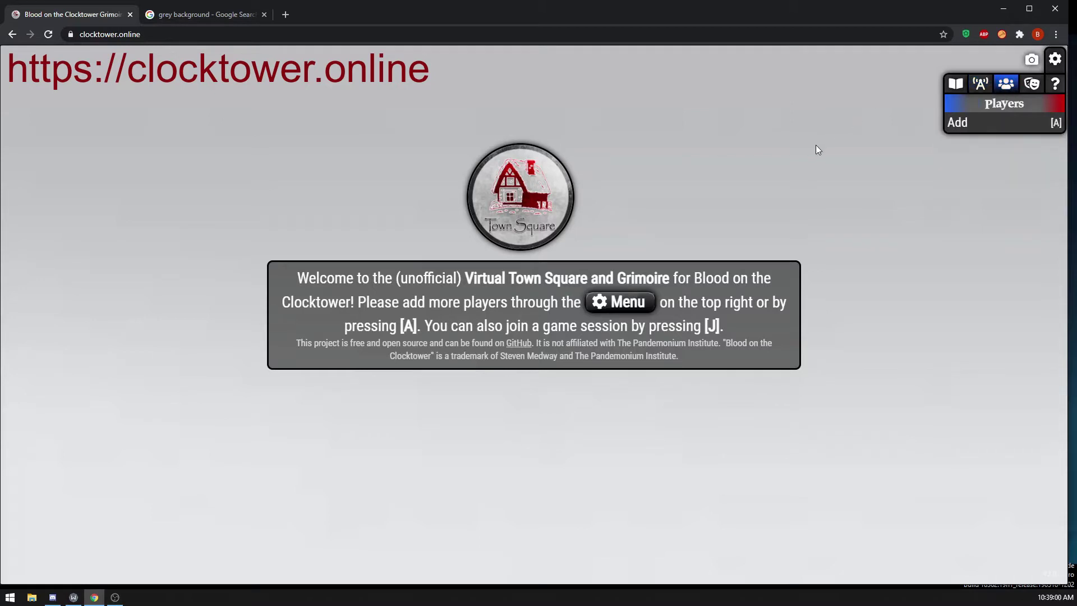
left_click(1038, 86)
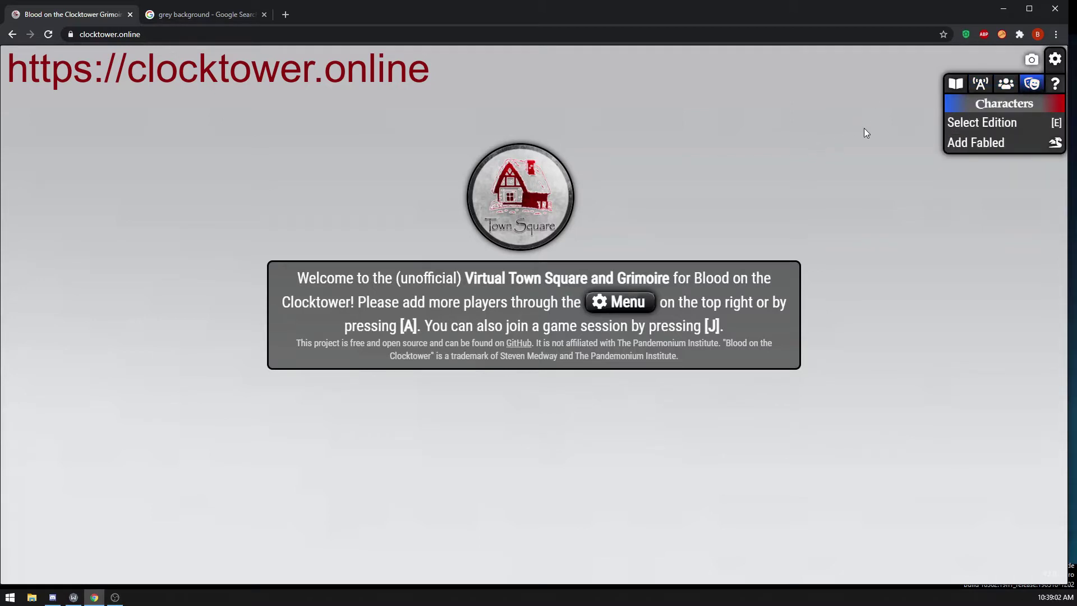
left_click(1062, 86)
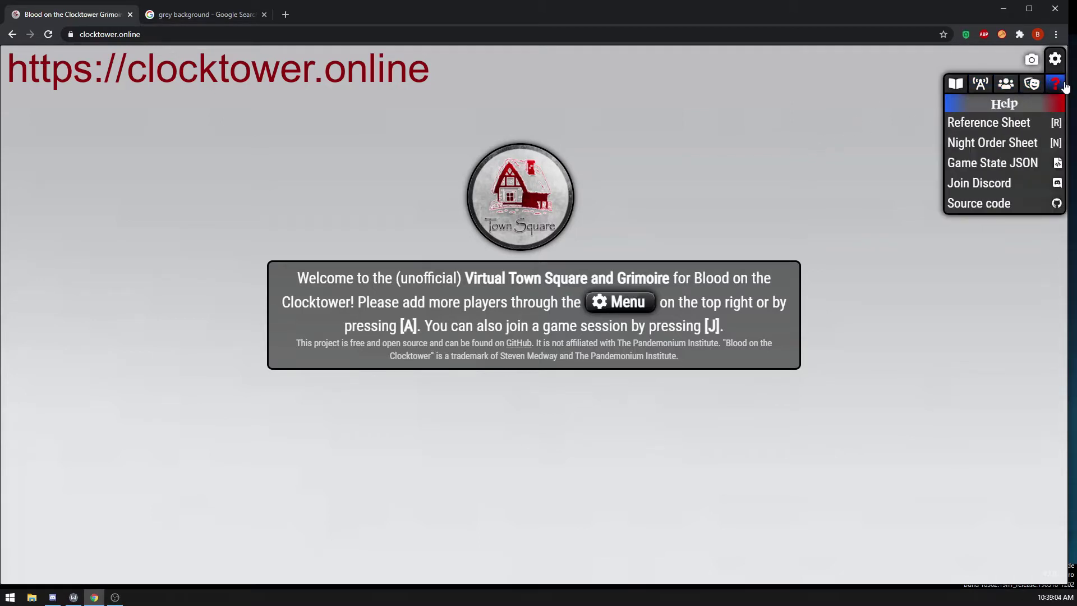
- Host a live session as the Storyteller with the channel name jay131166
left_click(981, 84)
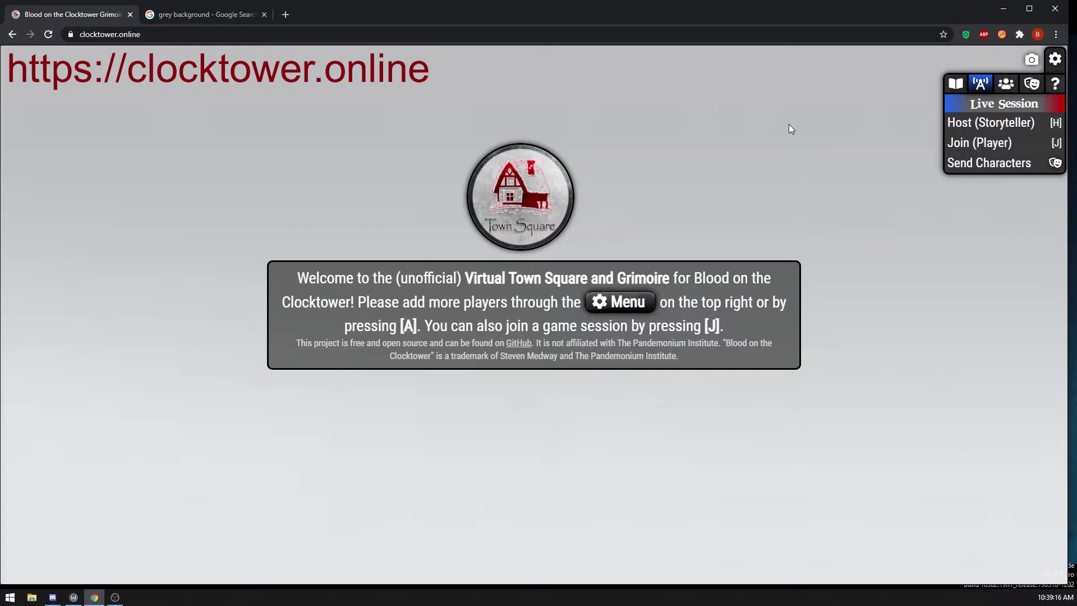
key("h")
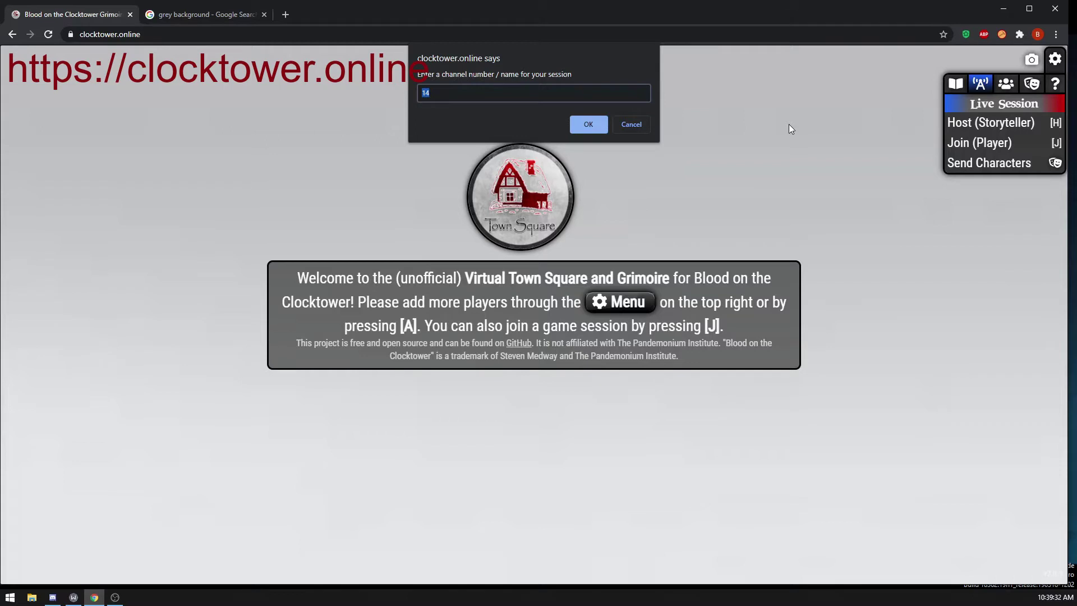
type("jay131166")
left_click(595, 127)
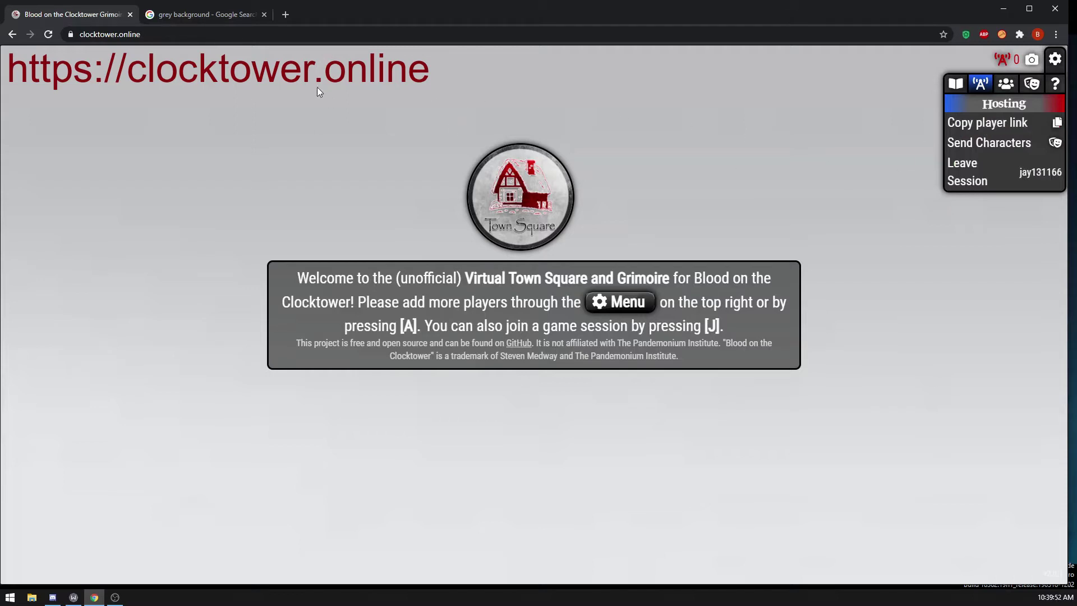
- View the session's player link in the address field of a new browser tab, and close that tab
left_click(286, 15)
left_click(296, 35)
type("https://clocktower.online/#jay131166")
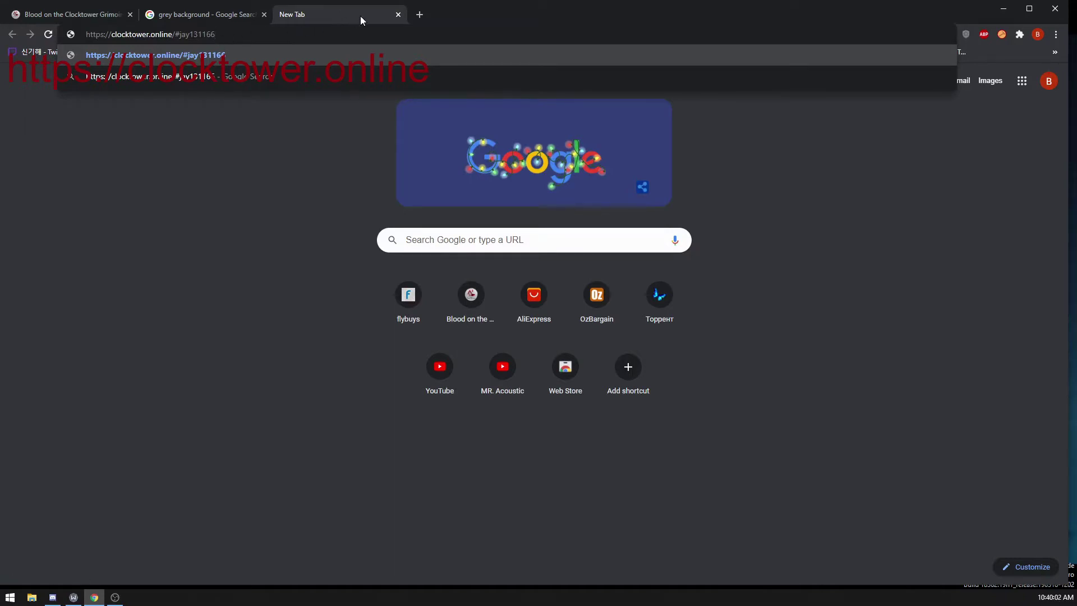
left_click(399, 15)
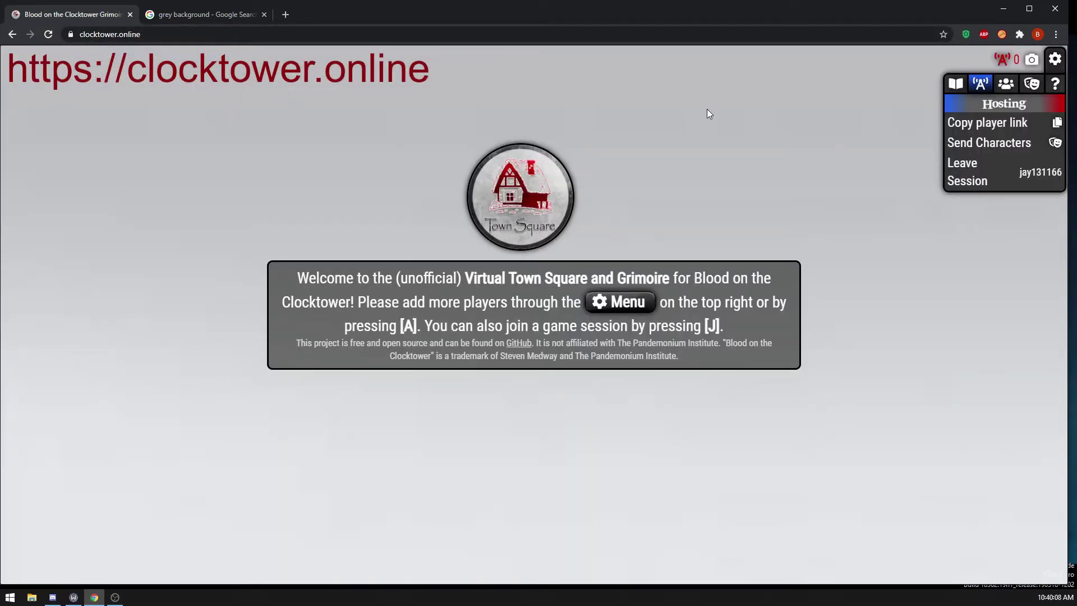
- Add twelve players to the town square, named One through Twelve
left_click(1010, 87)
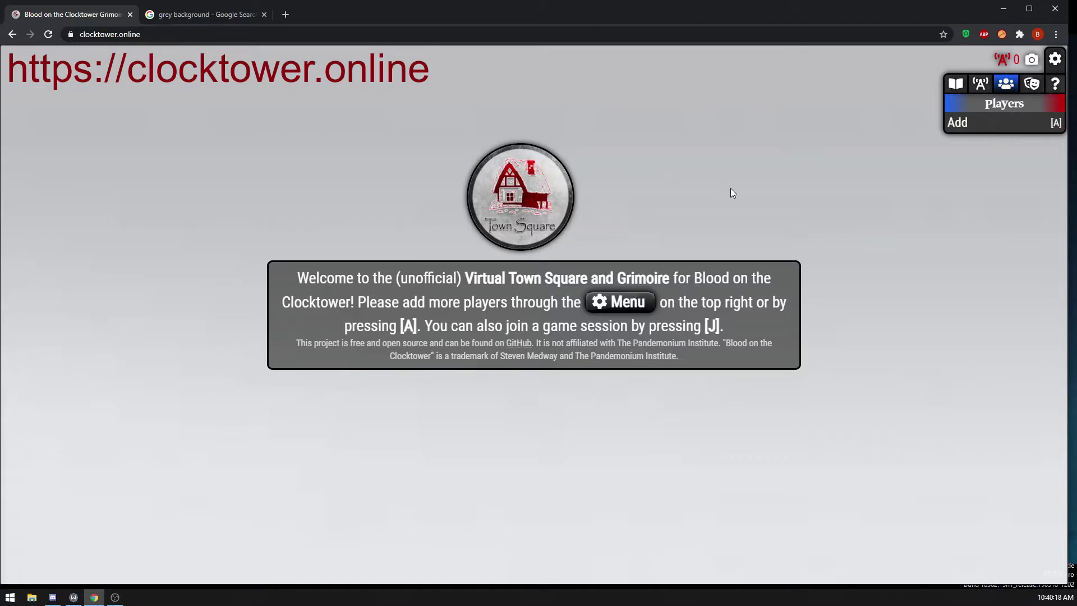
type("a")
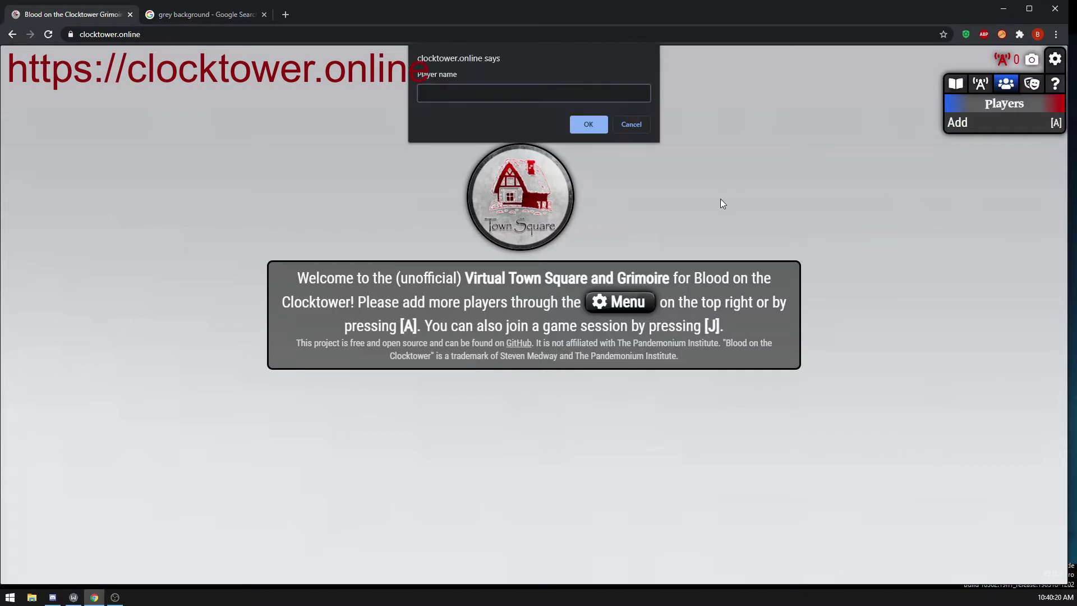
type("one")
key("Return")
key("a")
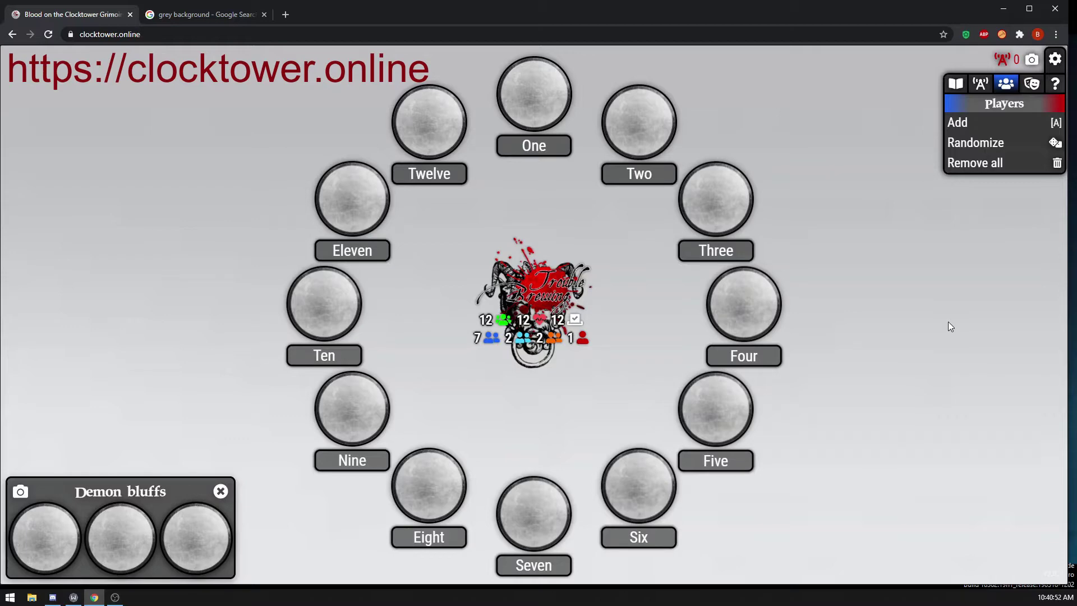
- Rename player Twelve to Thirteen
left_click(428, 183)
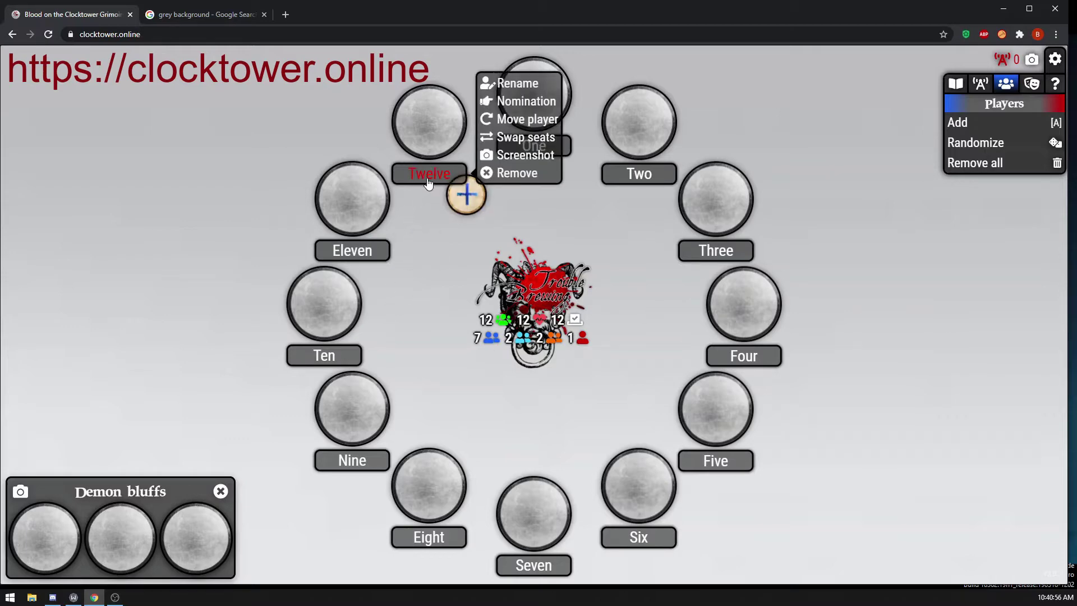
left_click(517, 83)
type("Thirteen")
key("Return")
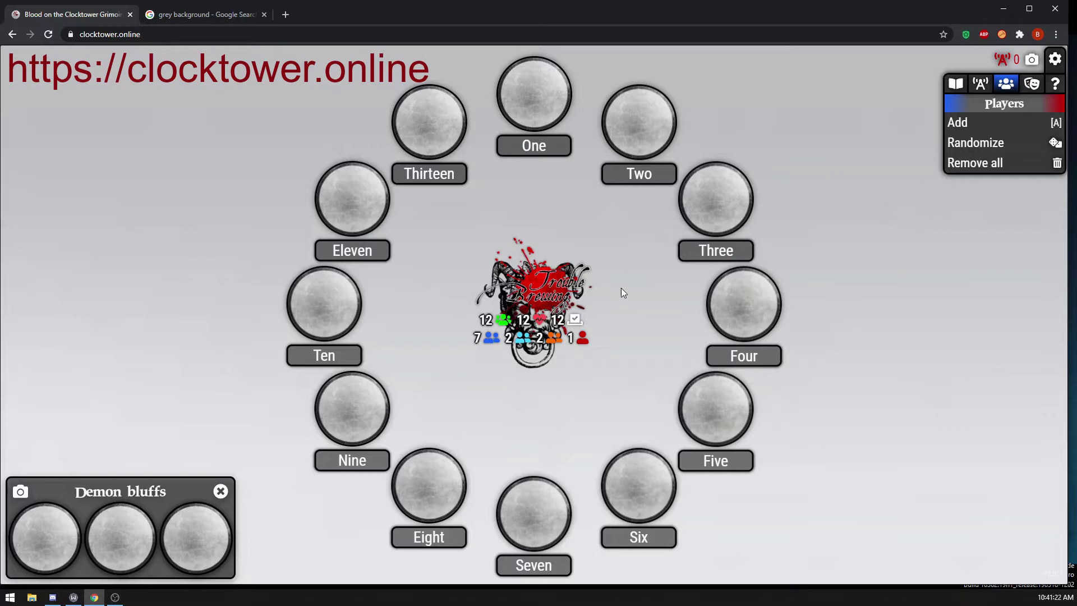
- Review the available editions and the options for loading a custom script, and close the edition selection
left_click(1035, 87)
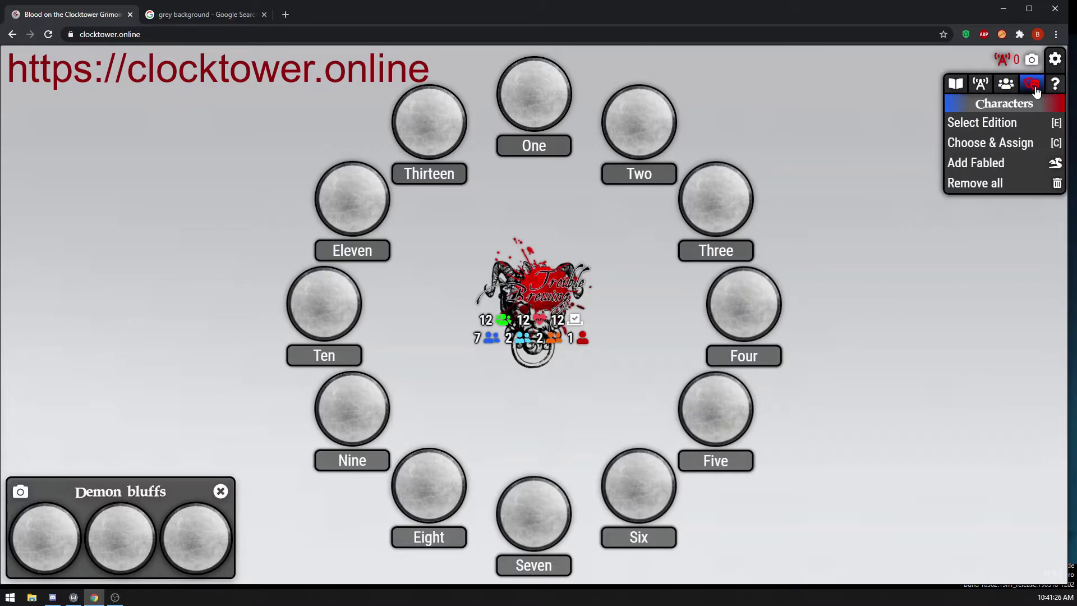
left_click(1013, 130)
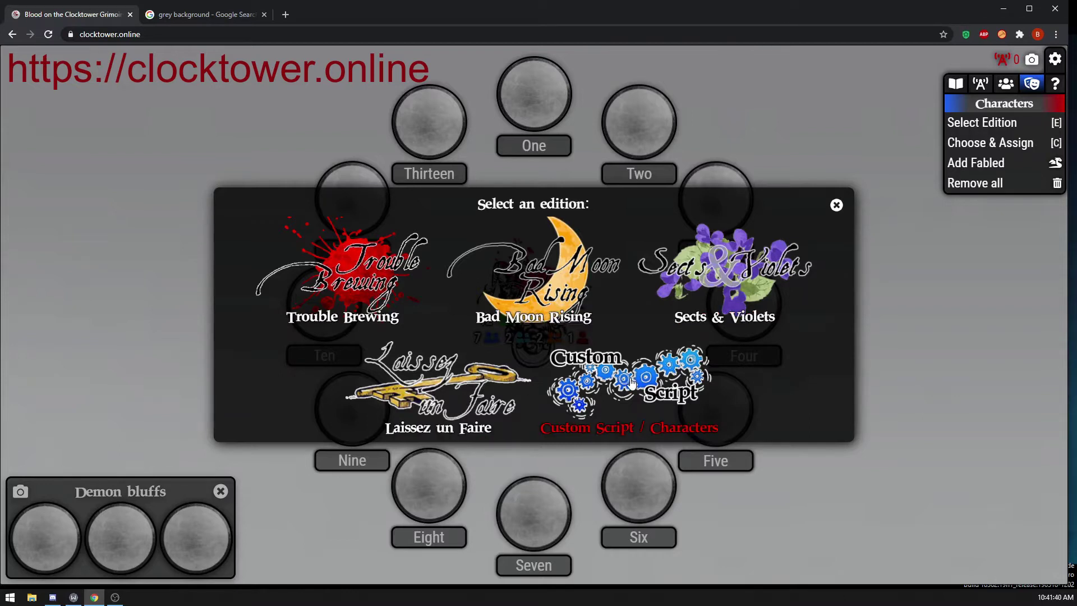
left_click(668, 402)
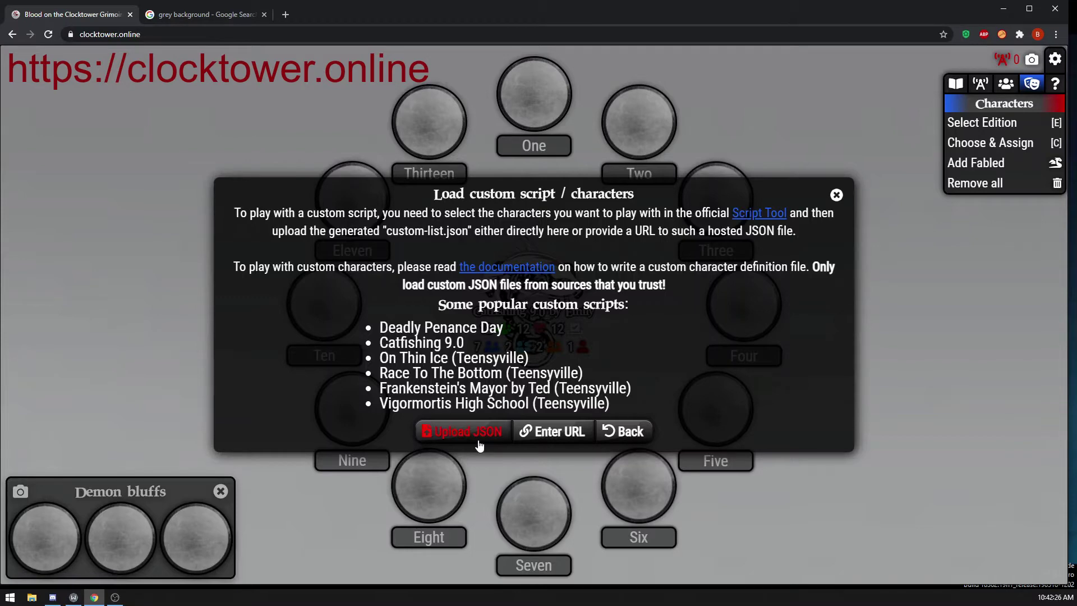
left_click(639, 435)
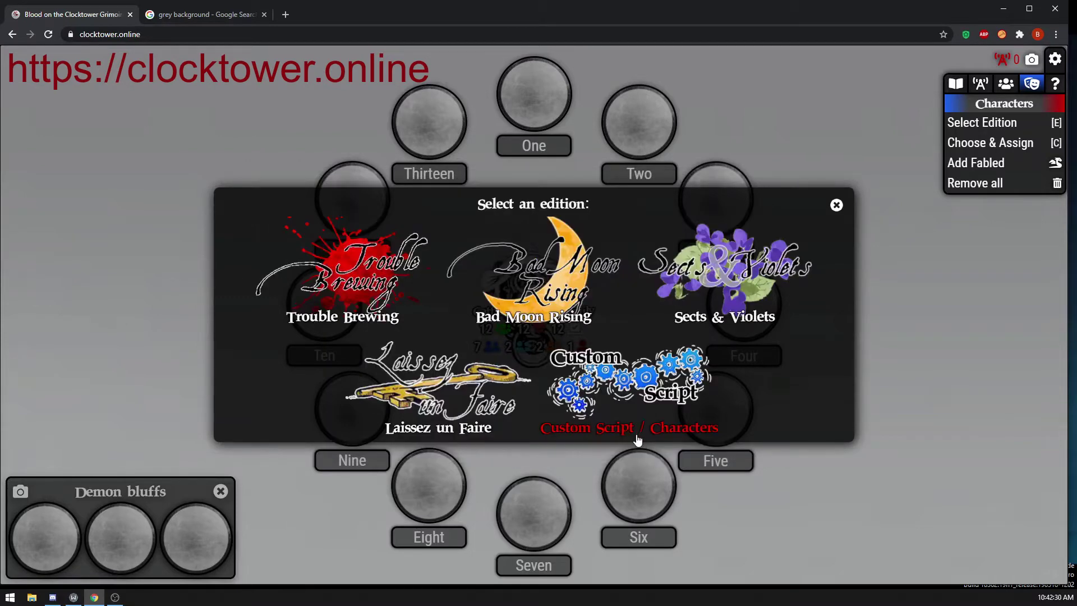
left_click(881, 285)
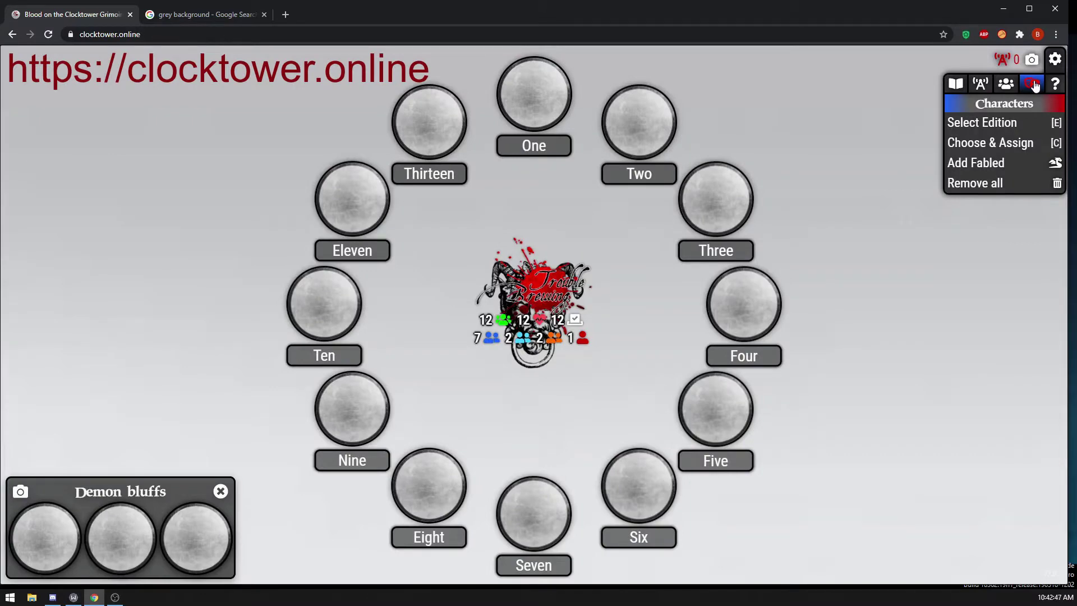
- Open the character selection for the players and reshuffle the characters until the Baron and the Drunk are included
left_click(1021, 145)
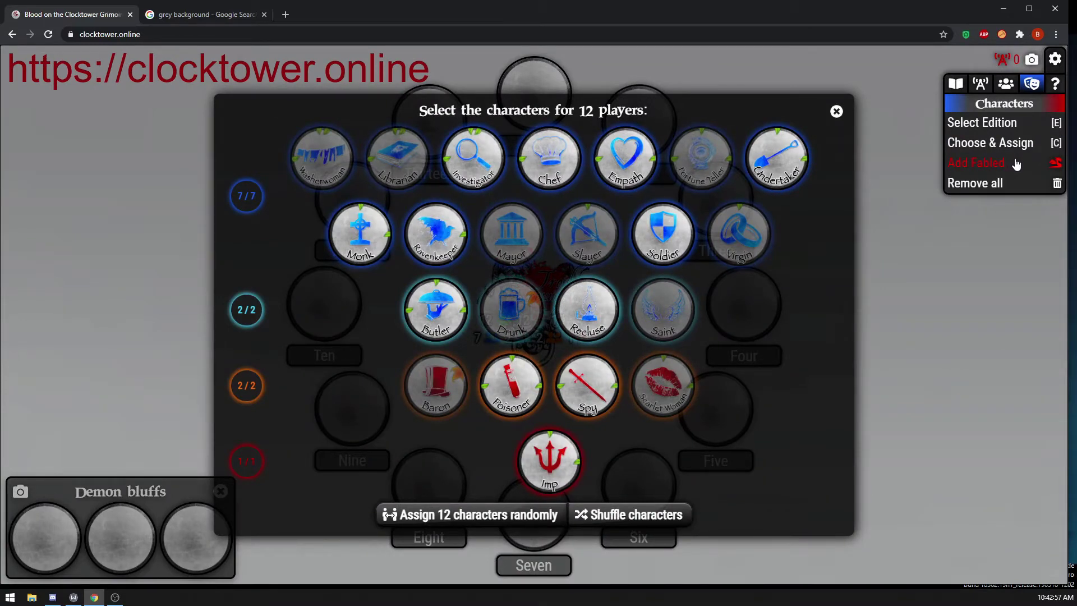
left_click(647, 517)
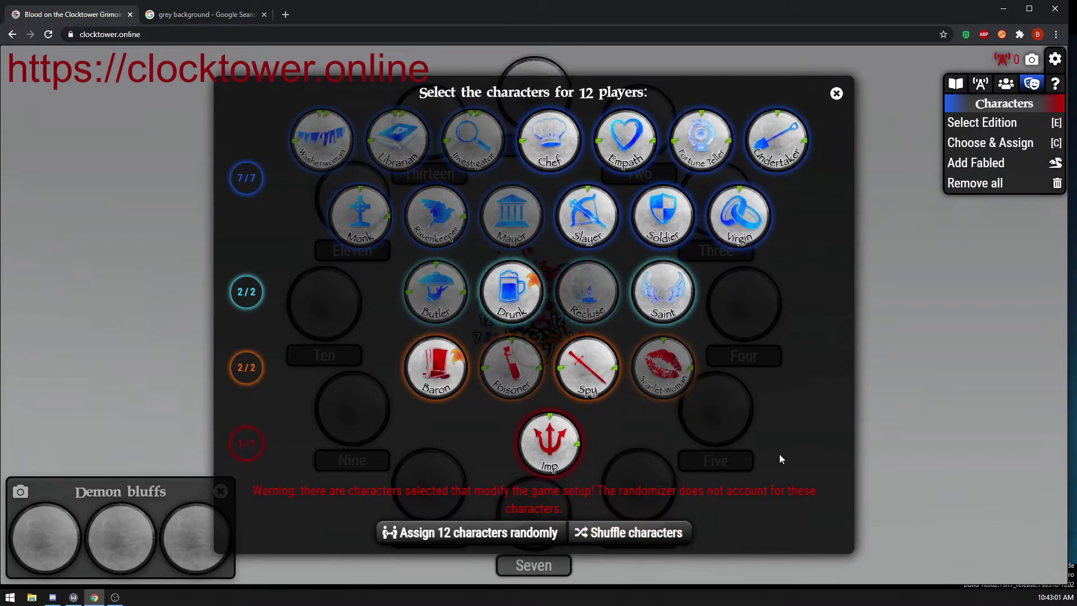
left_click(655, 536)
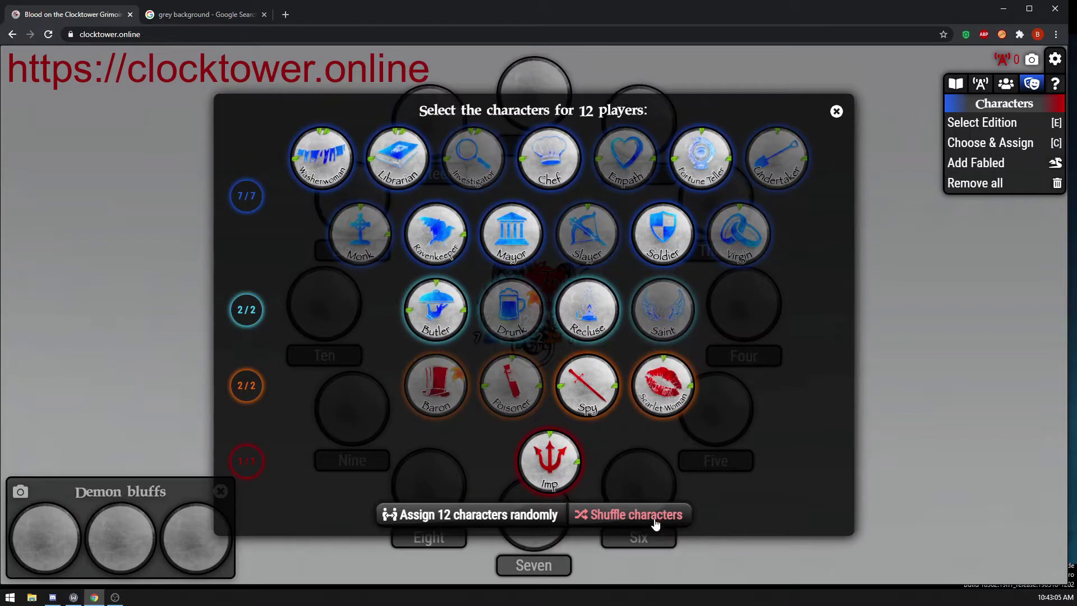
left_click(655, 516)
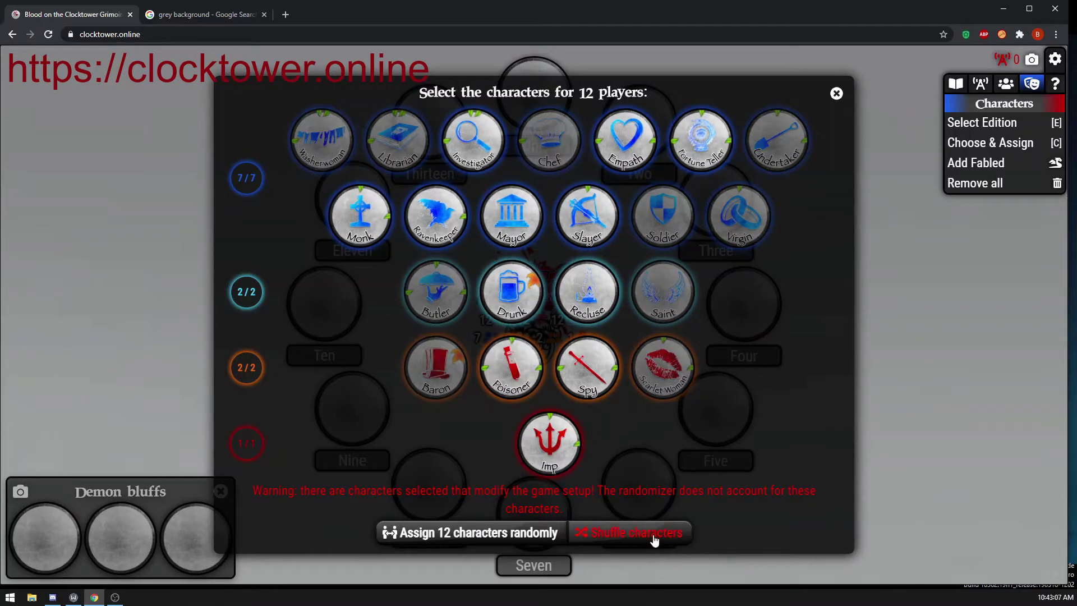
left_click(655, 536)
left_click(654, 516)
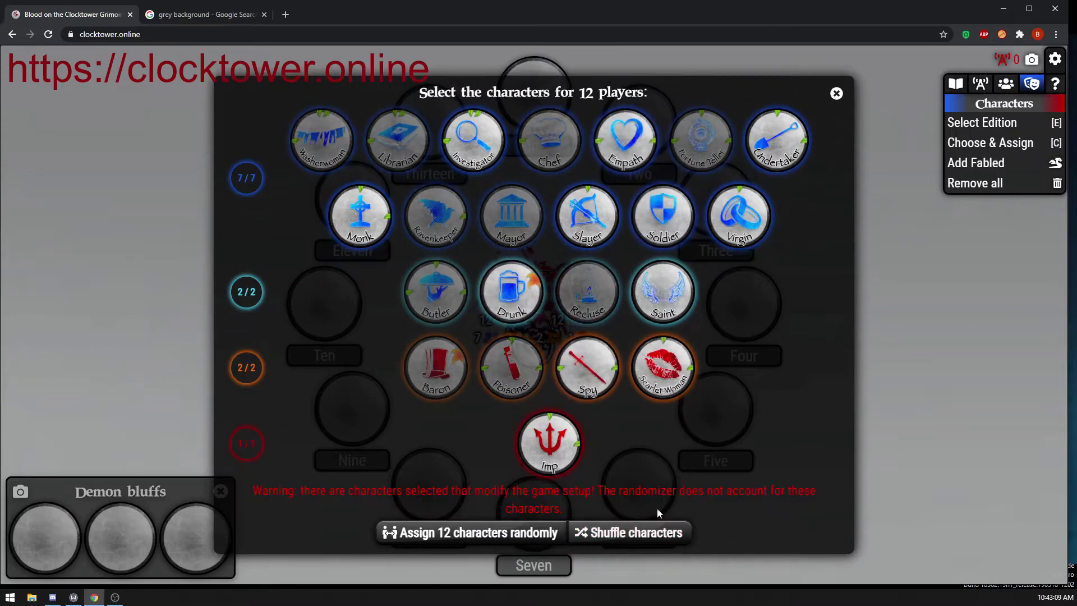
left_click(650, 537)
left_click(652, 517)
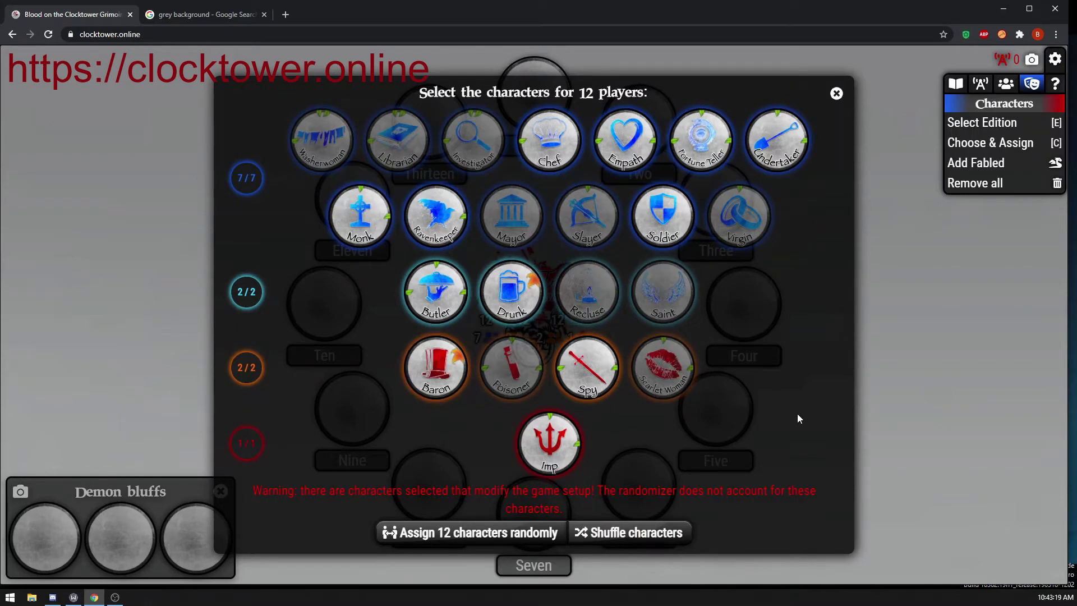
- Add the Recluse and the Saint to the selected characters, and remove the Soldier and the Ravenkeeper
mouse_move(439, 389)
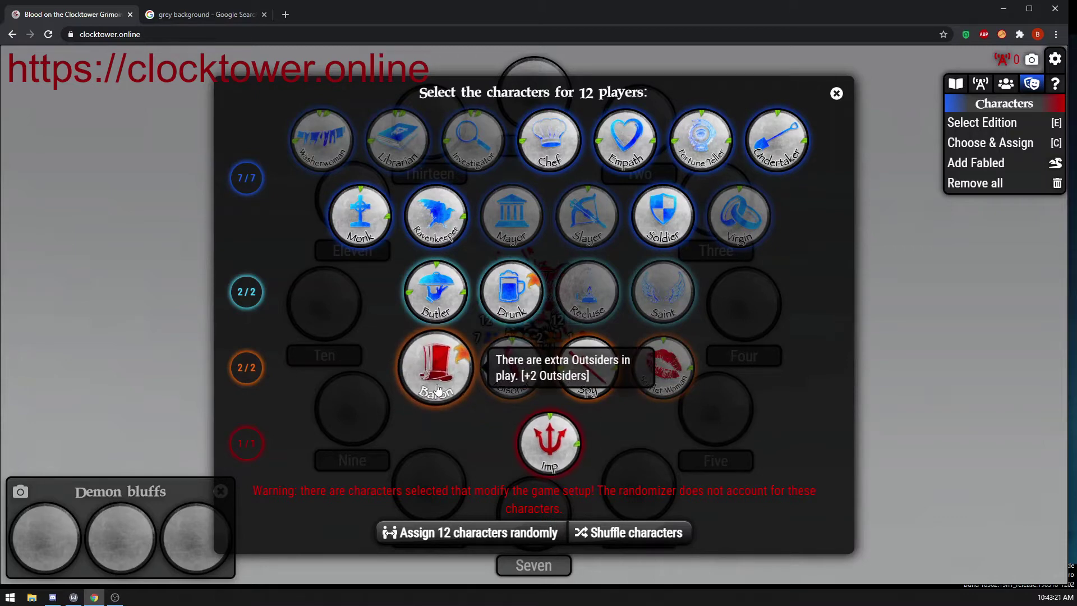
mouse_move(512, 310)
left_click(601, 313)
left_click(649, 286)
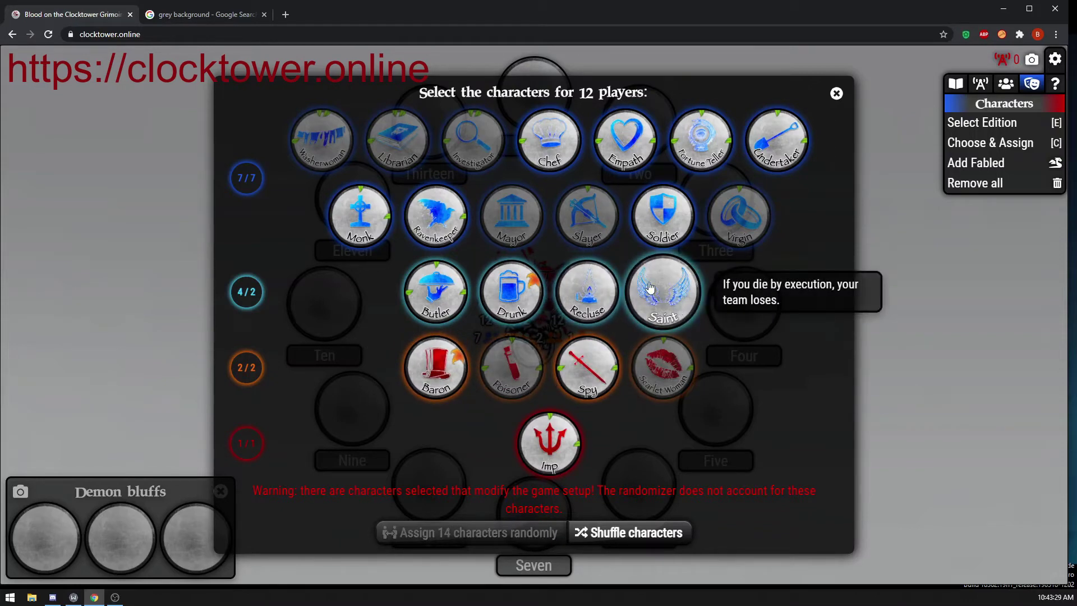
left_click(662, 216)
left_click(440, 225)
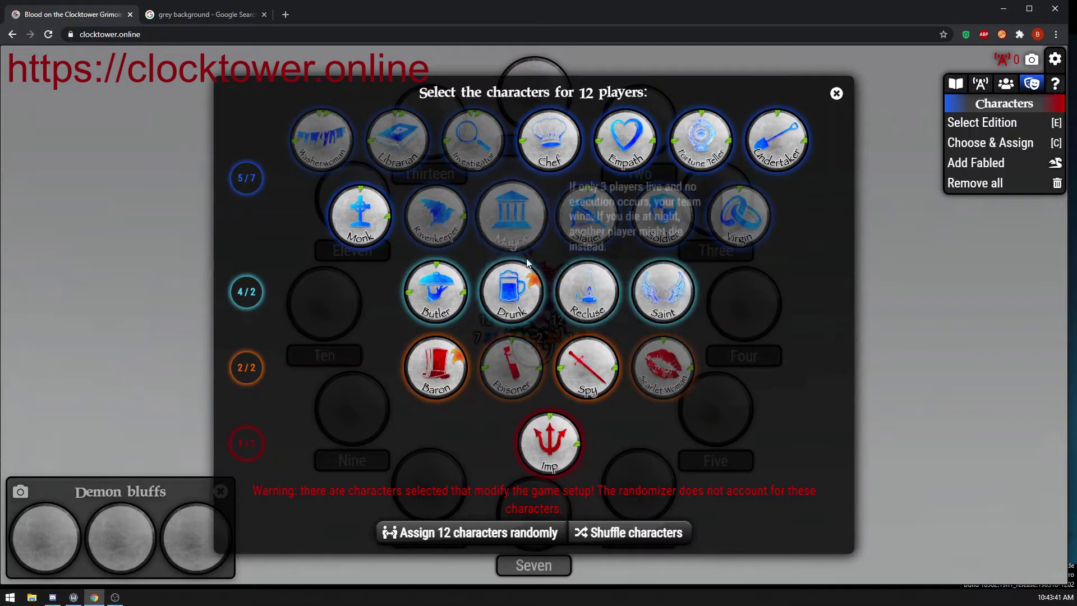
- Replace the Drunk with the Virgin in the selection, and assign the 12 characters randomly to the players
left_click(511, 306)
left_click(749, 240)
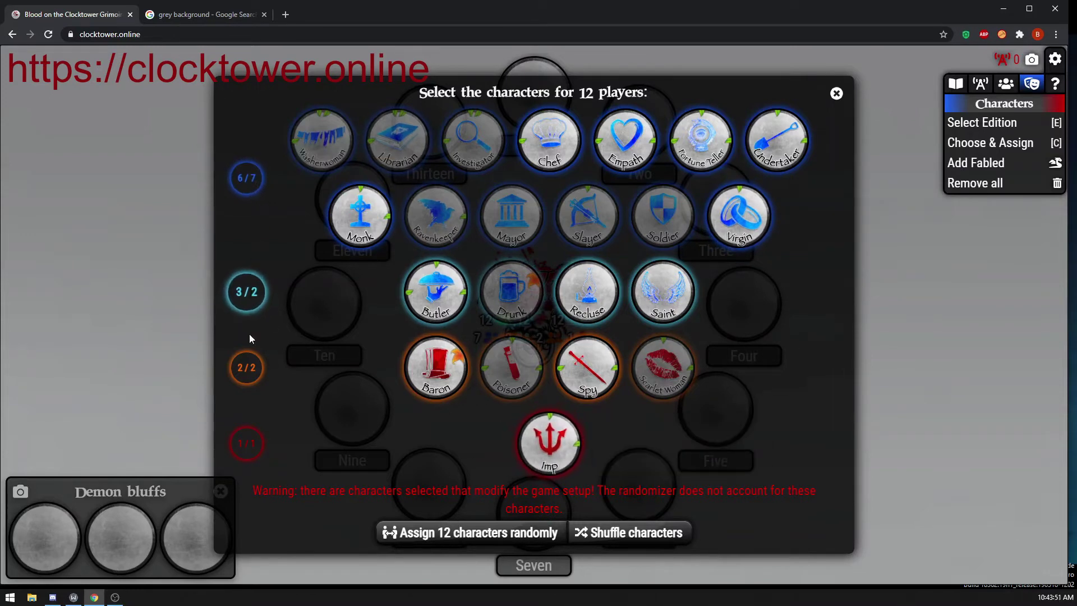
left_click(438, 543)
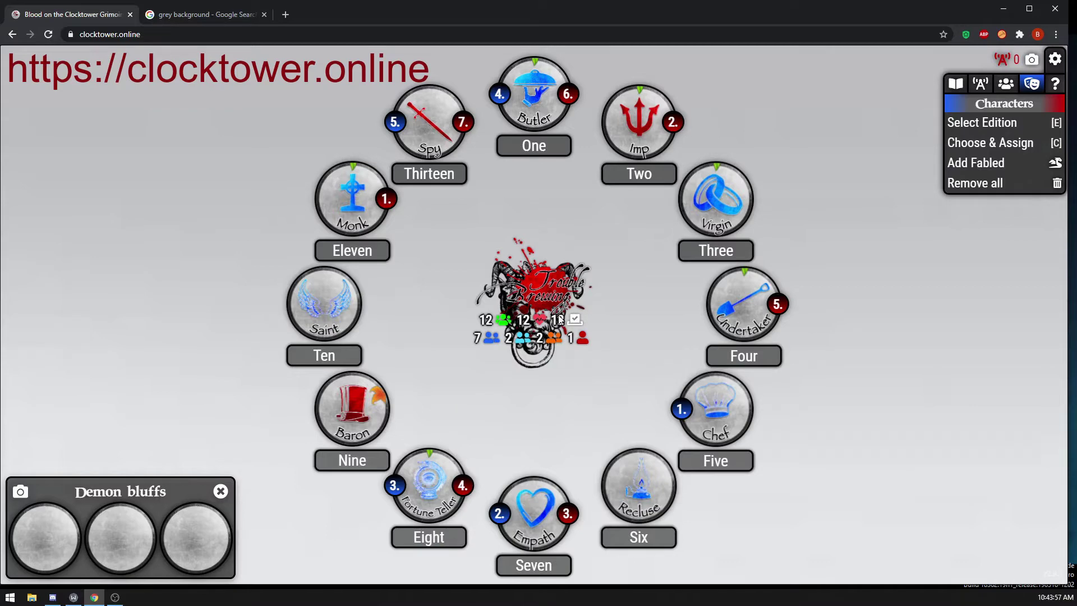
- Add a Drunk reminder token to player Three
mouse_move(654, 249)
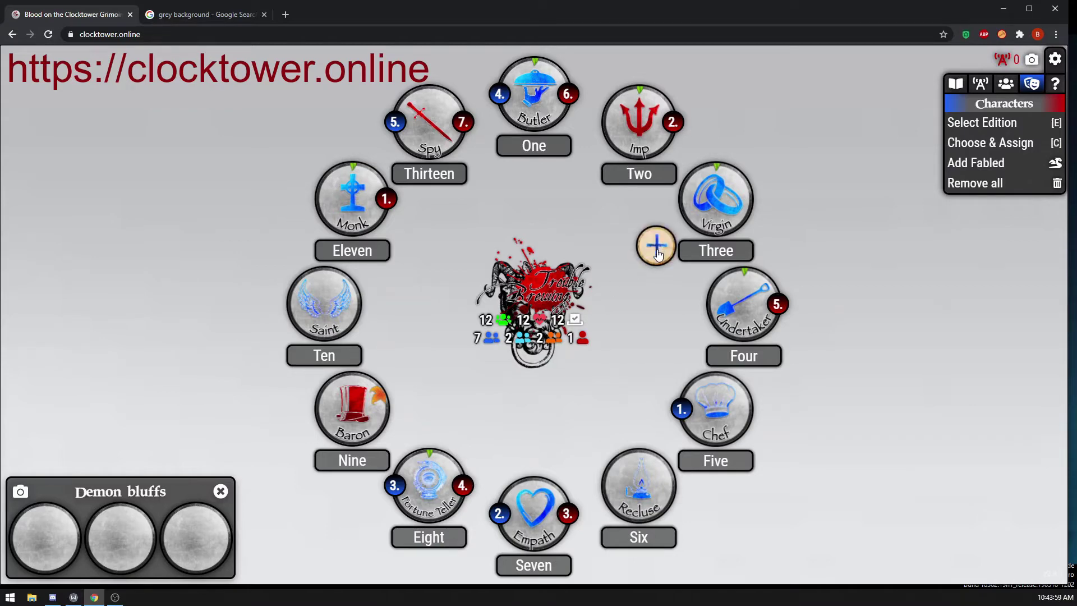
left_click(657, 253)
left_click(633, 296)
- Reopen the character selection and randomly reassign the same 12 characters to the players
left_click(967, 149)
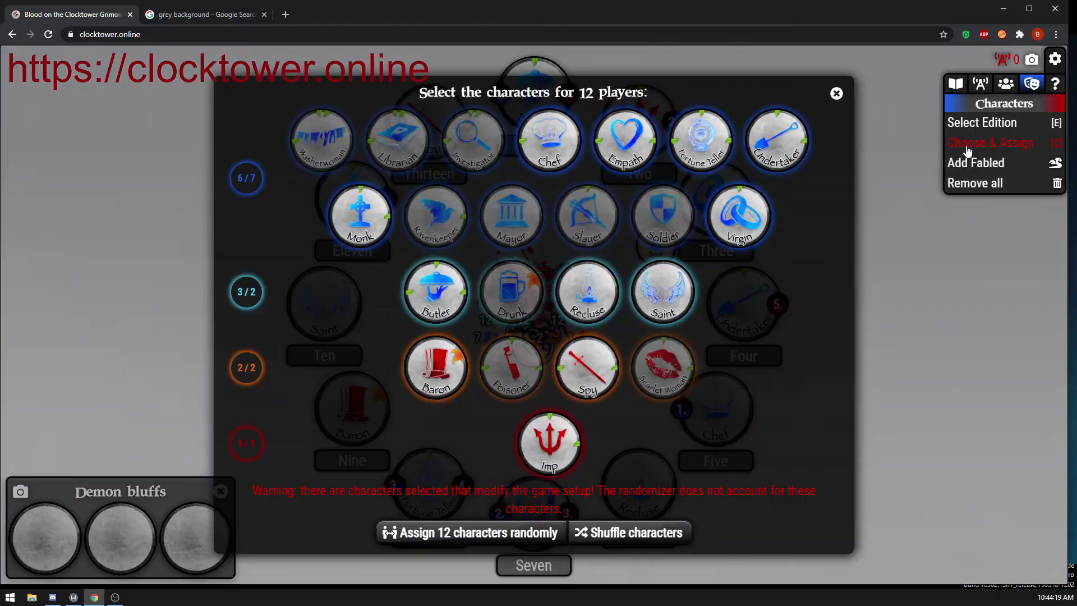
left_click(437, 541)
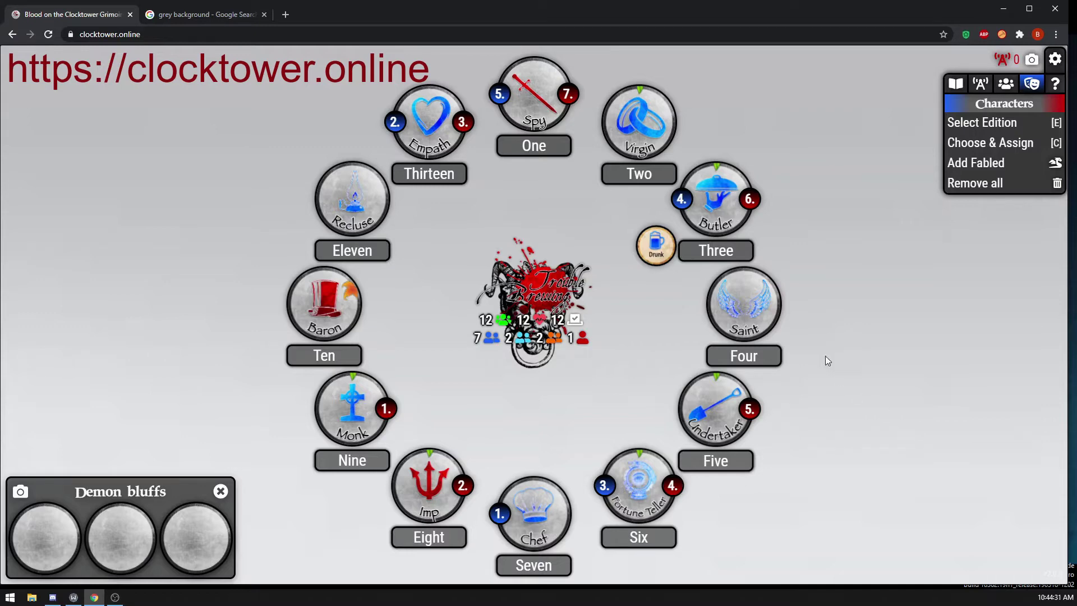
mouse_move(723, 219)
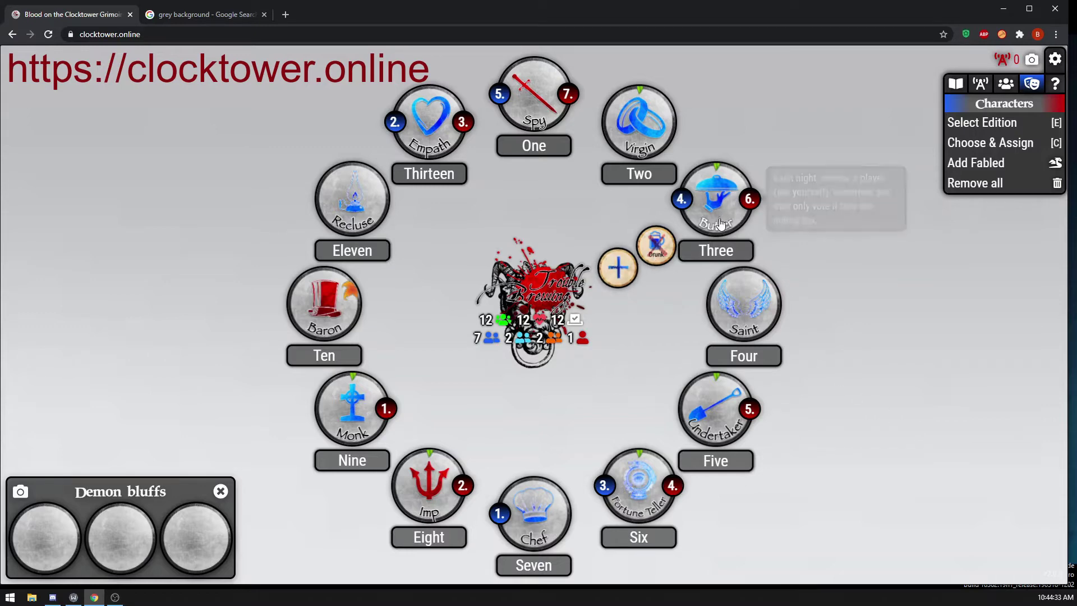
- Move the Drunk reminder token from player Three to player Two
left_click(658, 247)
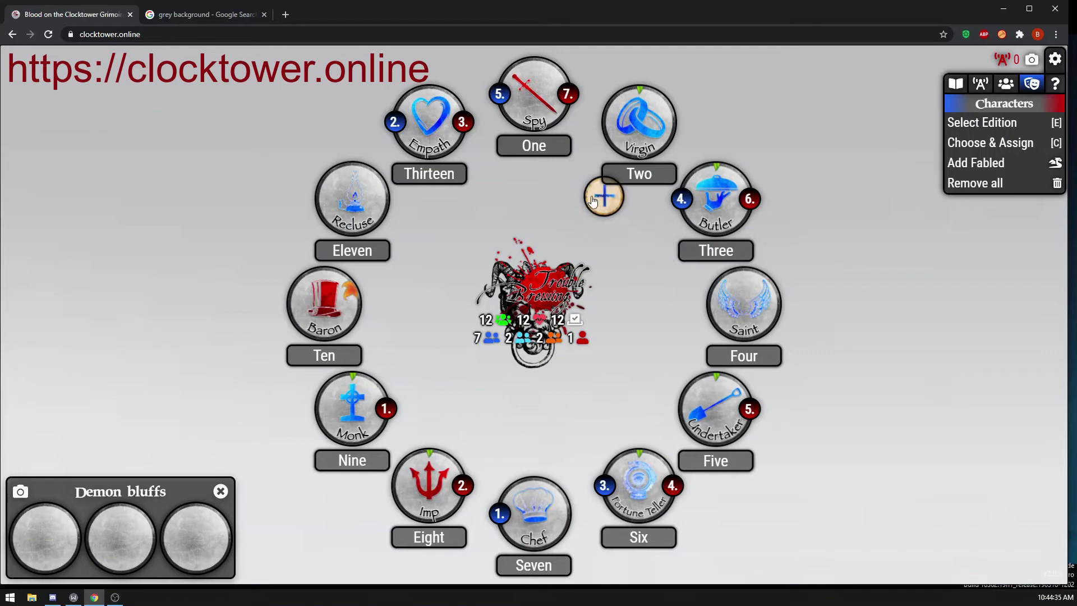
left_click(594, 201)
left_click(634, 293)
- Set the three demon bluffs to Mayor, Ravenkeeper and Slayer
left_click(46, 547)
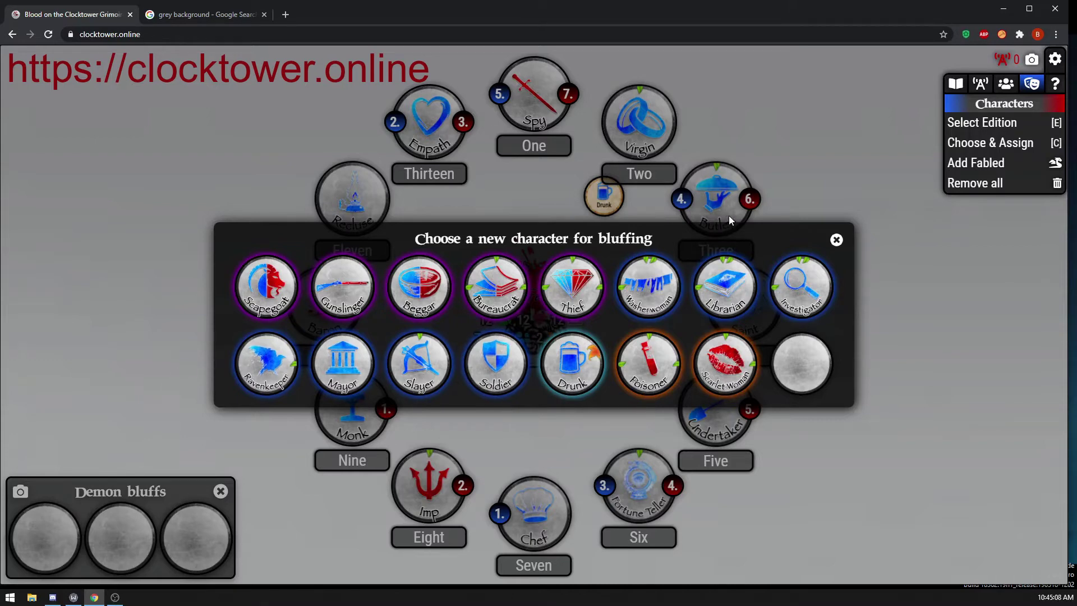
left_click(339, 363)
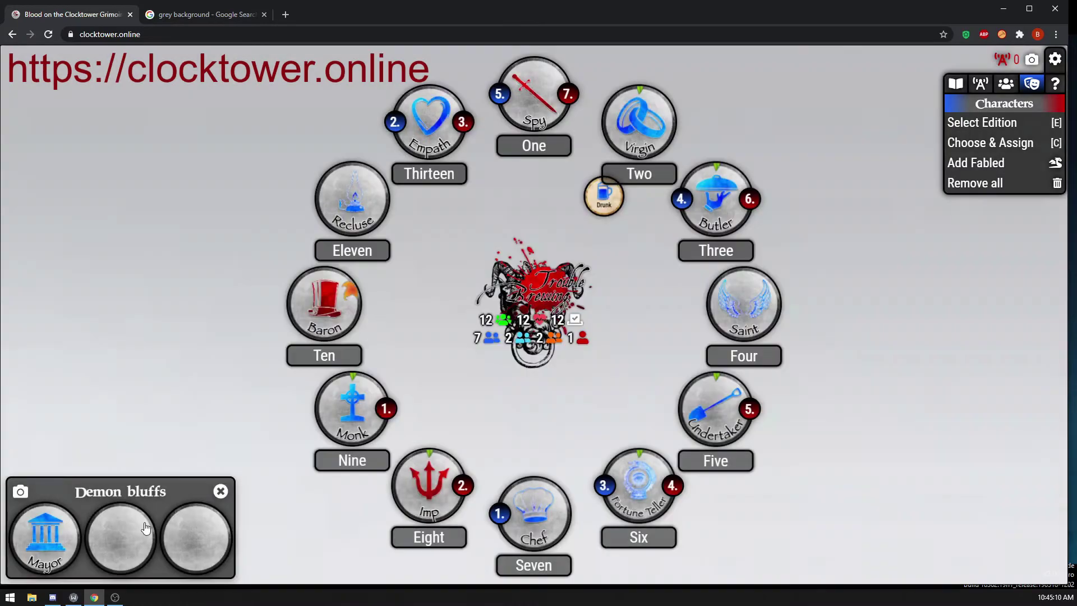
left_click(127, 545)
left_click(257, 372)
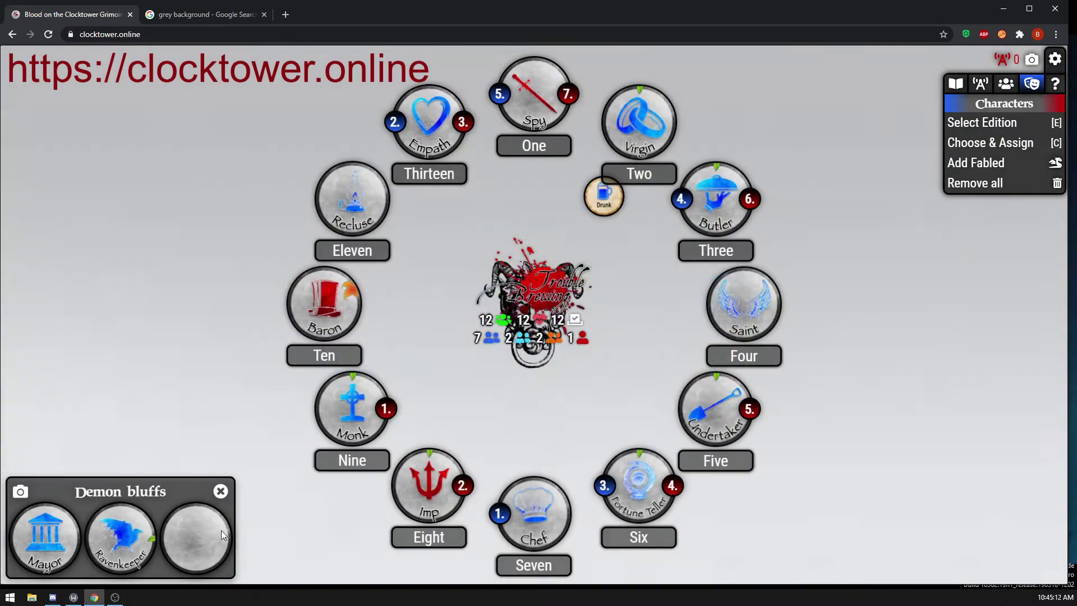
left_click(196, 536)
left_click(418, 361)
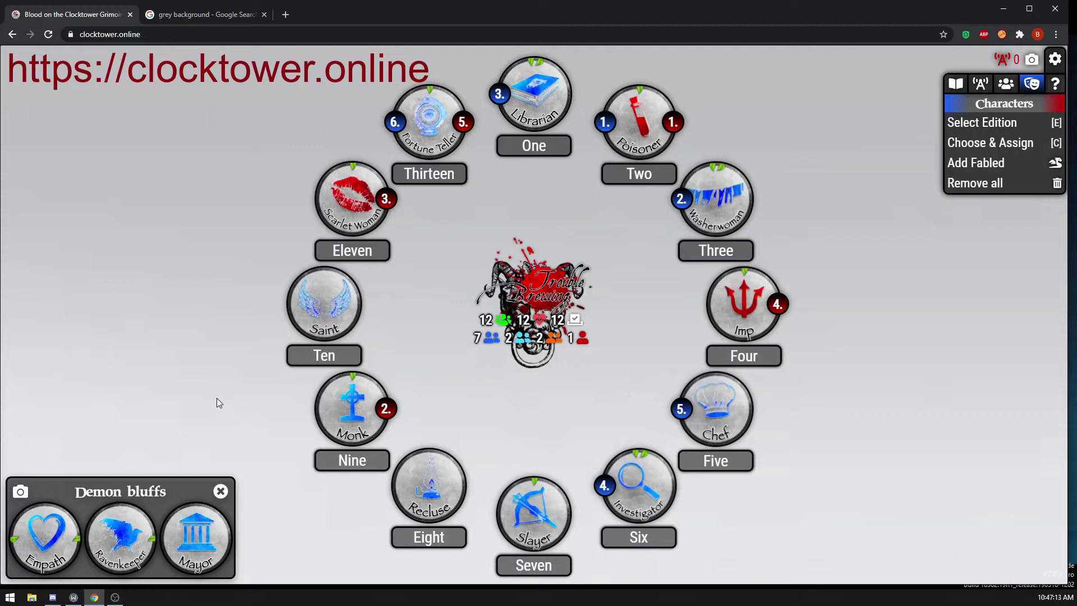
- Add the Investigator's Minion reminder to player Two and the Investigator's Decoy reminder to player Thirteen
mouse_move(644, 459)
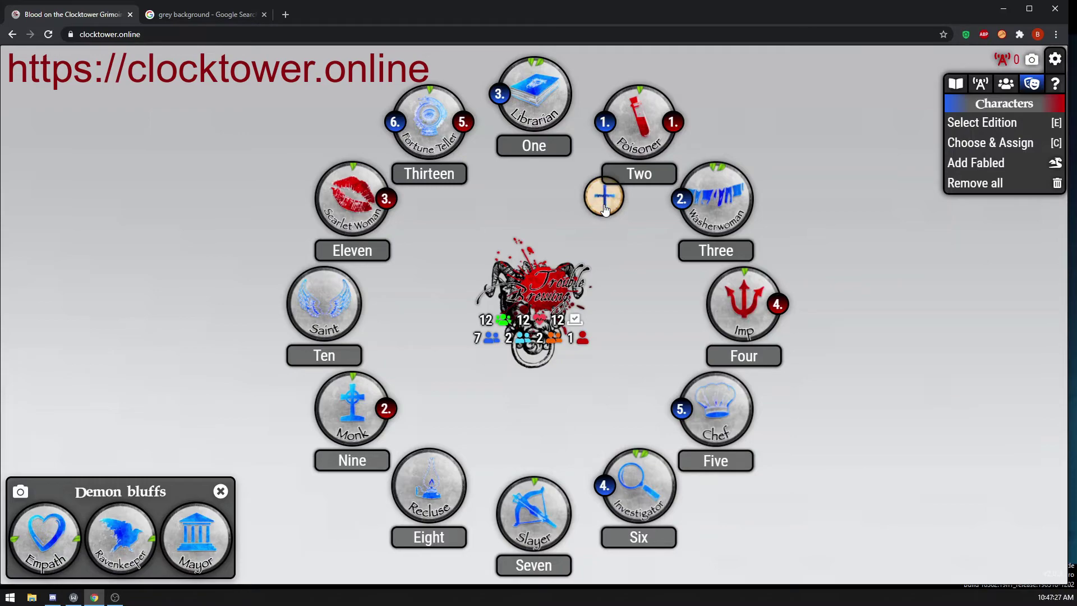
left_click(604, 197)
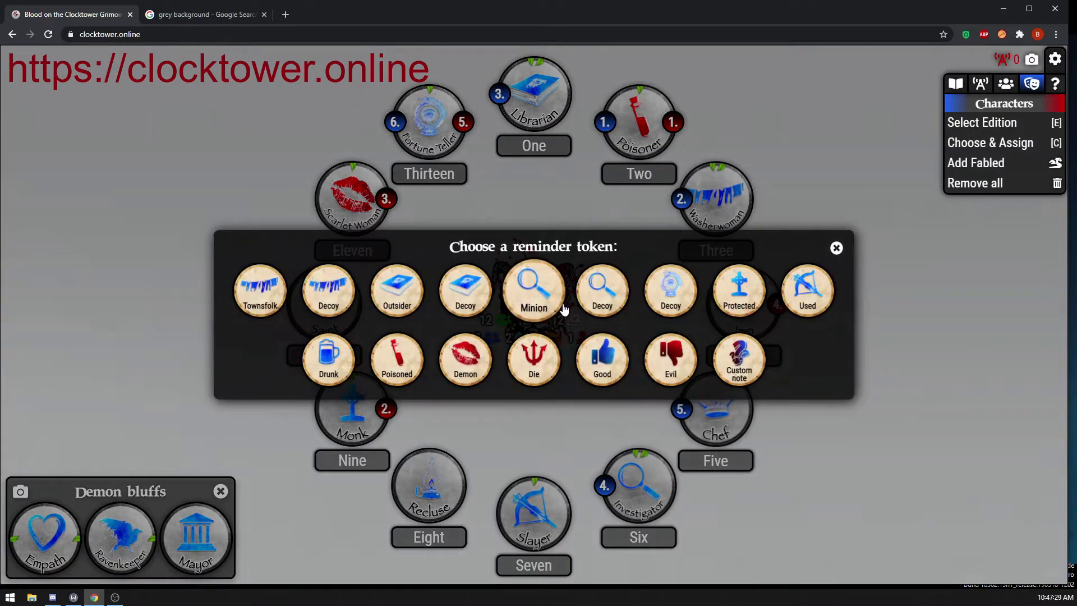
left_click(537, 306)
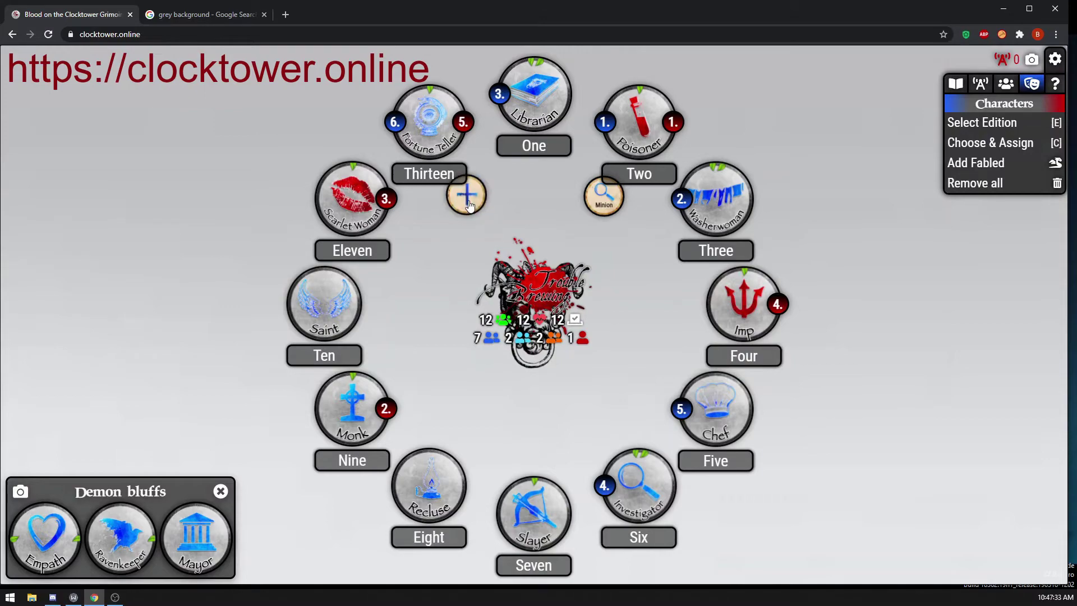
left_click(464, 197)
left_click(613, 293)
left_click(655, 386)
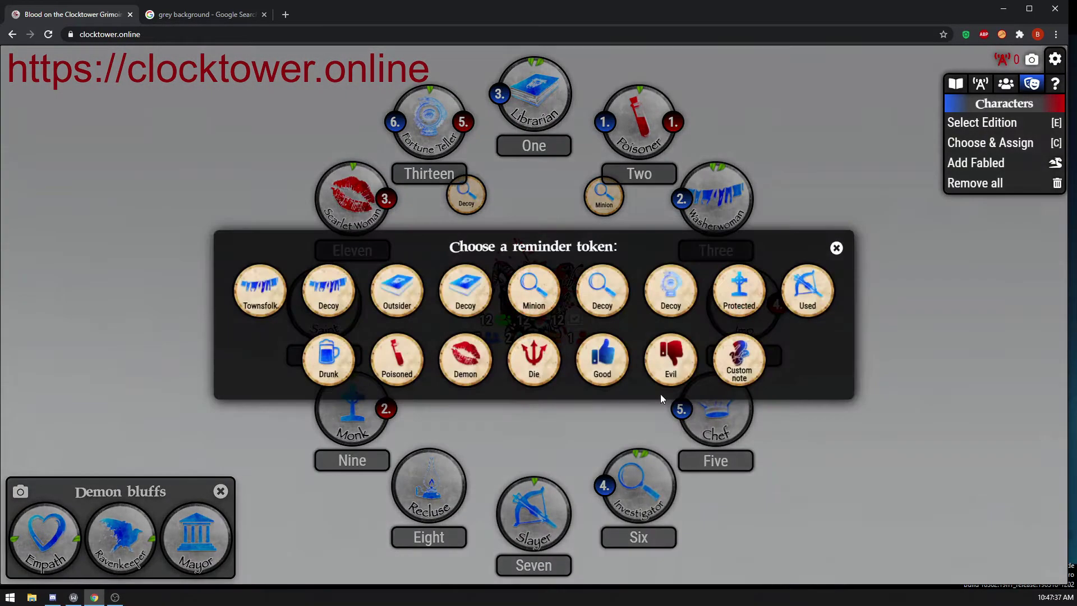
left_click(836, 248)
- Add the Fortune Teller's Decoy reminder token to player Ten
mouse_move(427, 160)
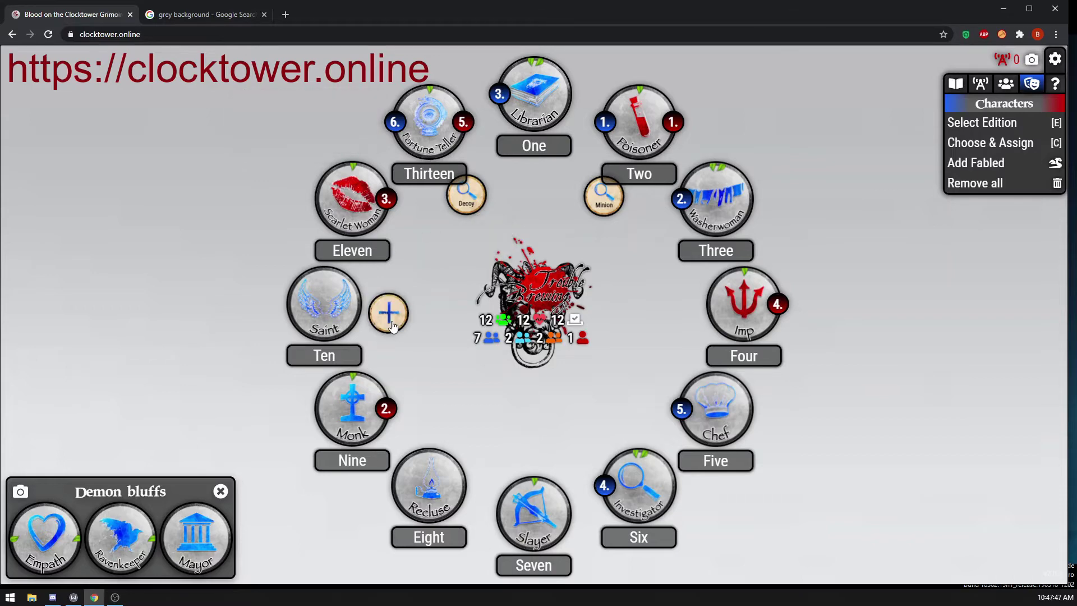
left_click(390, 320)
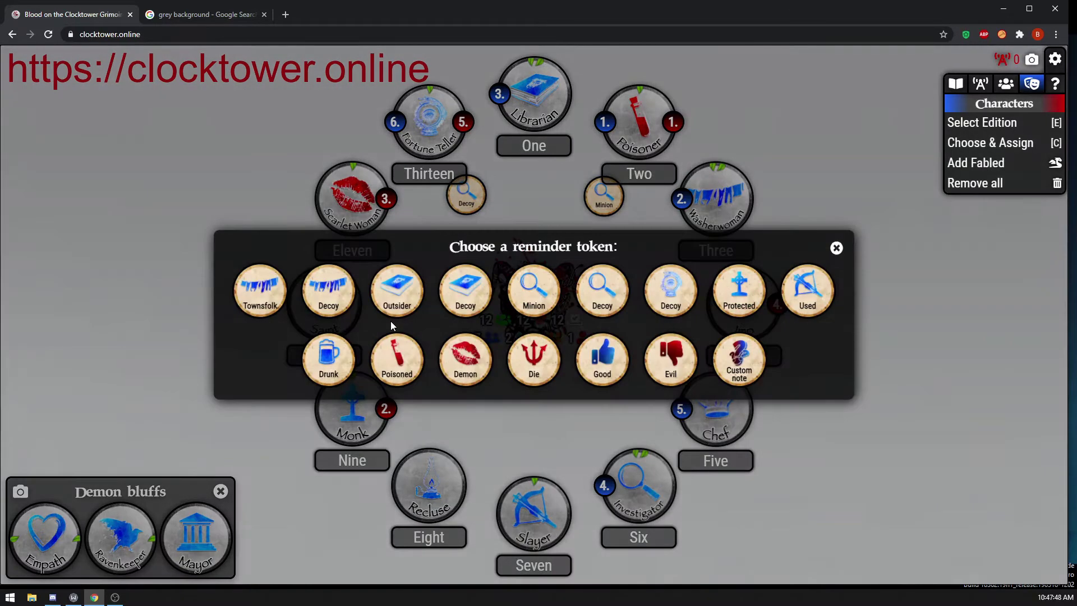
left_click(676, 312)
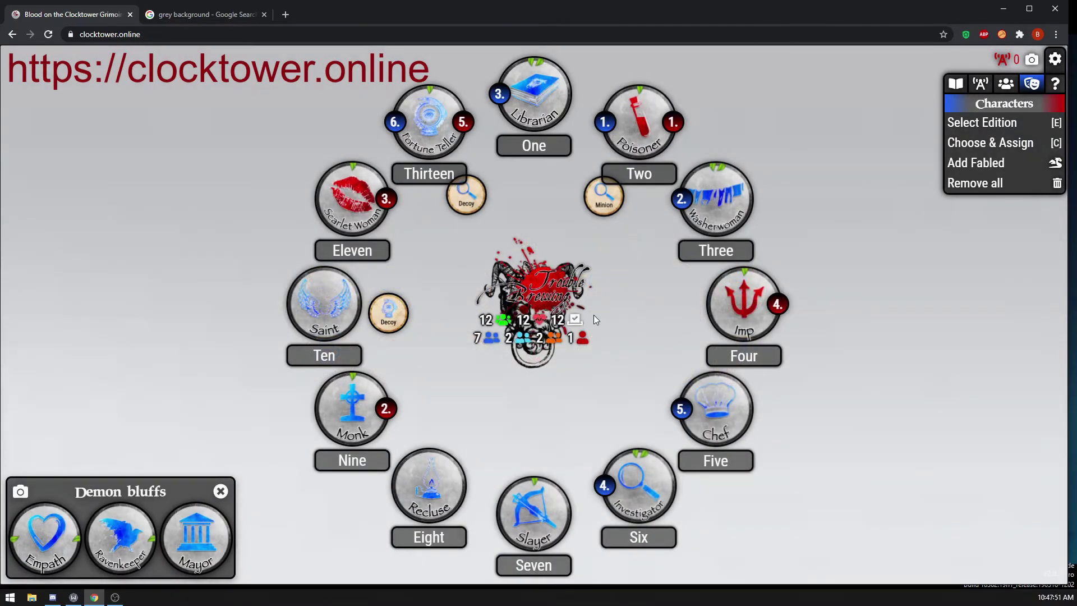
- Add the Washerwoman's Townsfolk reminder to player Nine and the Washerwoman's Decoy reminder to player Eleven
mouse_move(713, 230)
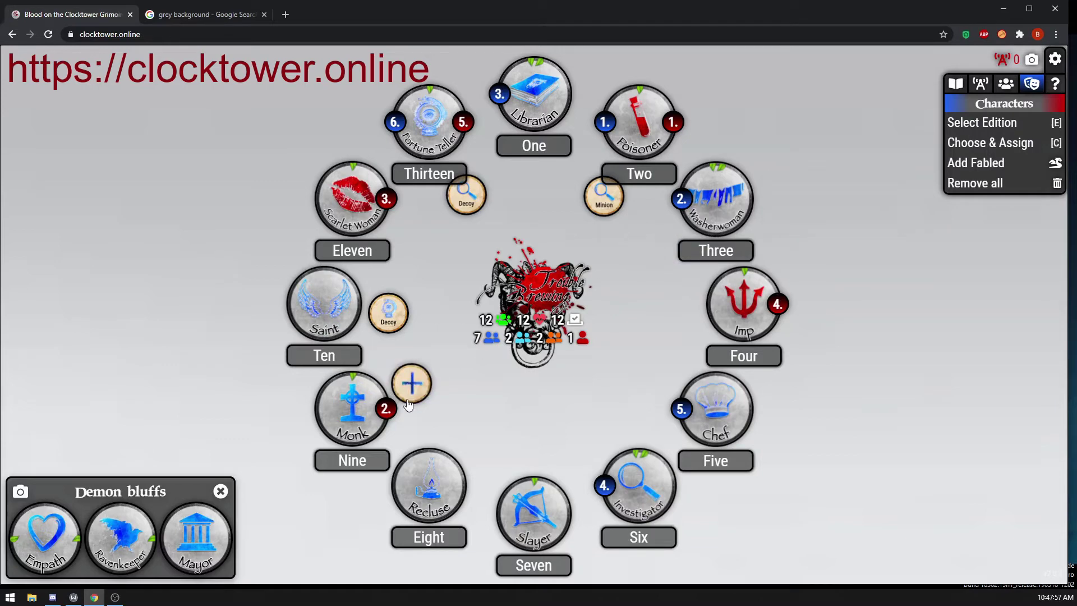
left_click(409, 398)
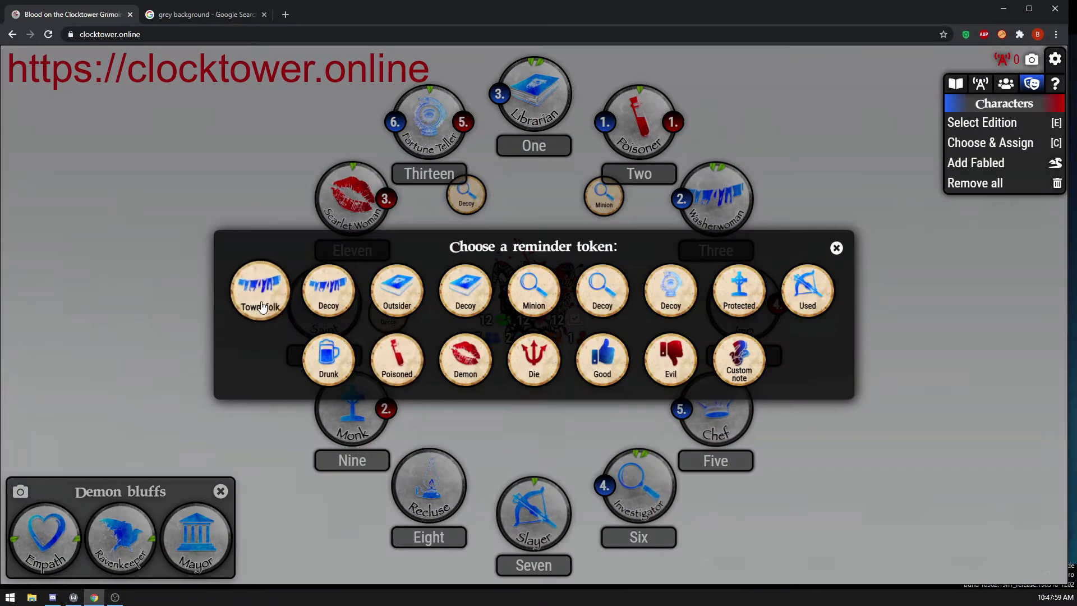
left_click(261, 306)
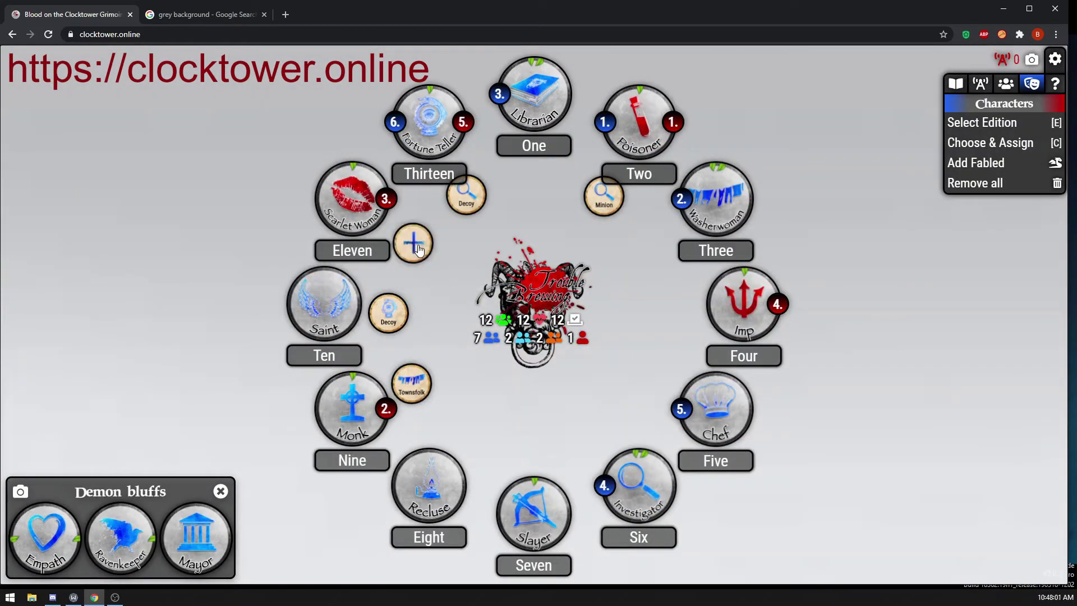
left_click(418, 247)
left_click(330, 290)
- Add the Librarian's Outsider reminder to player Eight and the Librarian's Decoy reminder to player Four
mouse_move(536, 110)
left_click(470, 429)
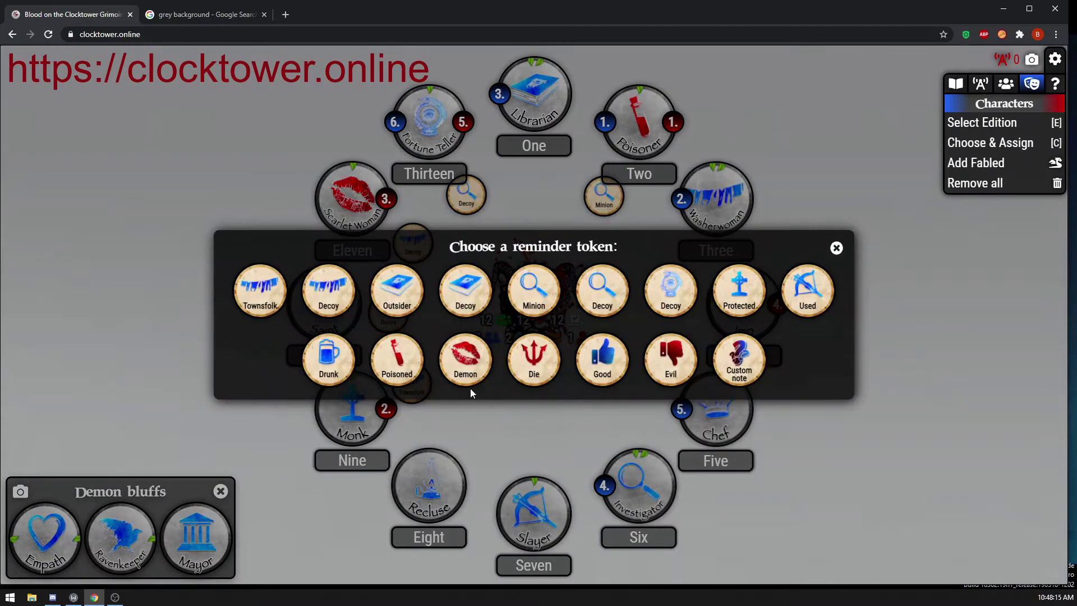
left_click(397, 291)
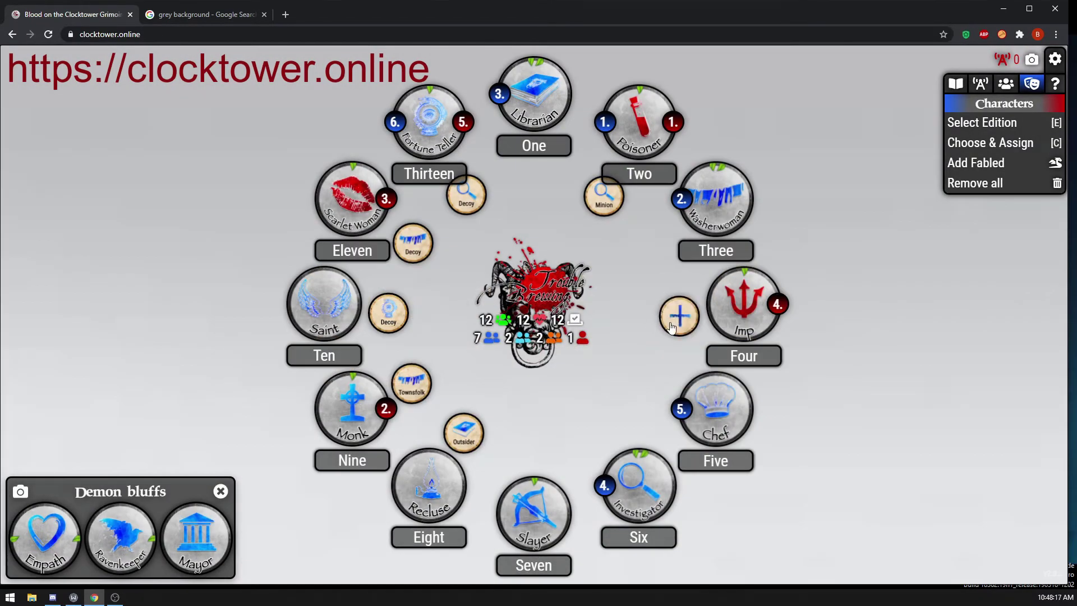
left_click(665, 335)
left_click(478, 292)
- Add a custom reminder note reading 0 to player Five, the Chef
mouse_move(707, 422)
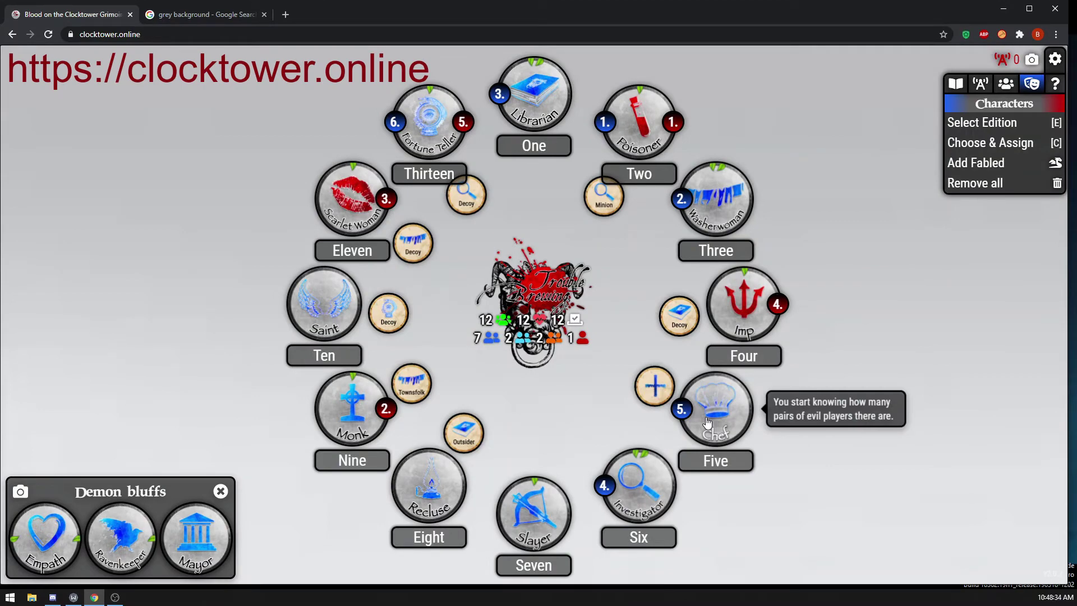
mouse_move(430, 507)
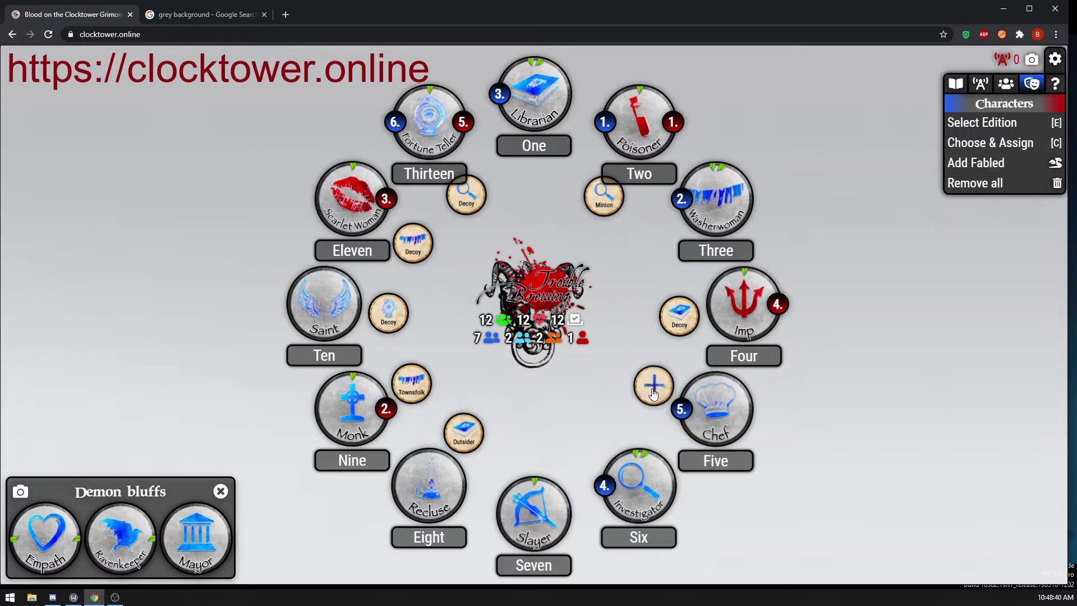
left_click(651, 391)
left_click(729, 372)
type("0")
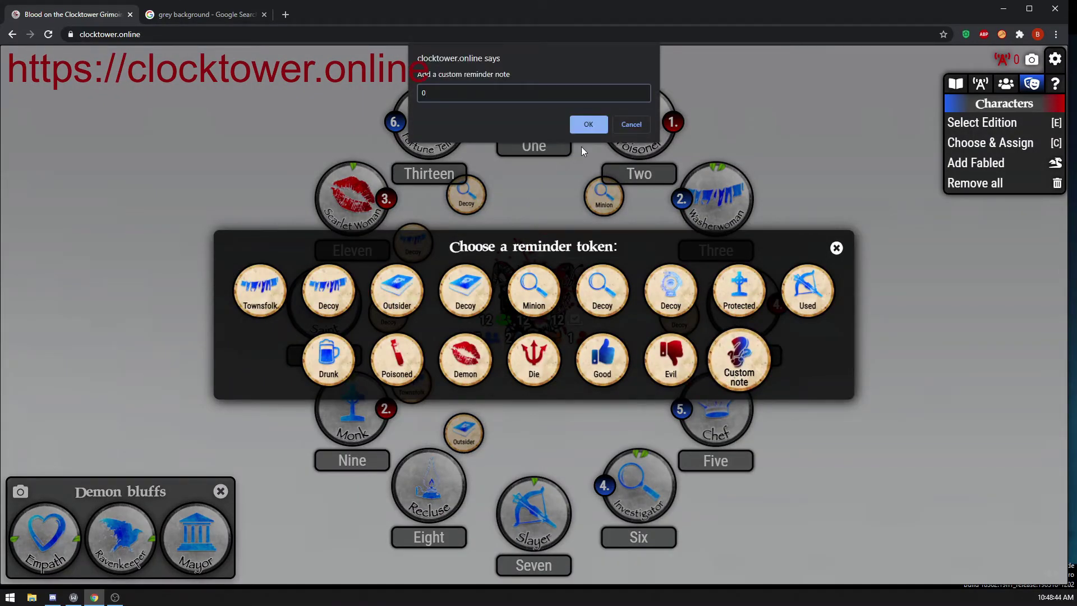
left_click(588, 124)
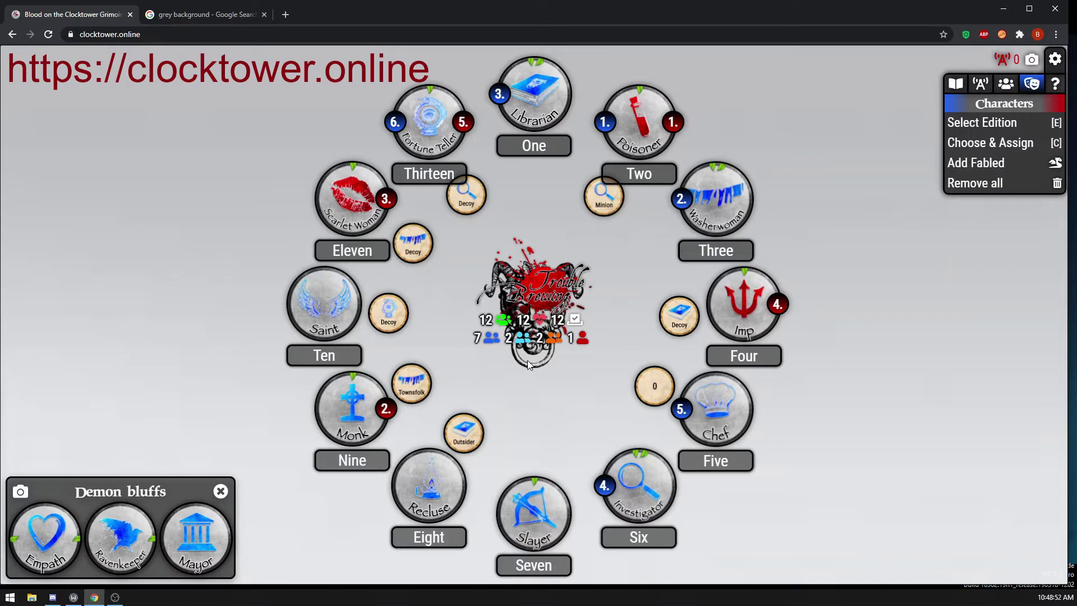
- Add the Poisoned reminder token to player Three, the Washerwoman
mouse_move(632, 159)
left_click(653, 248)
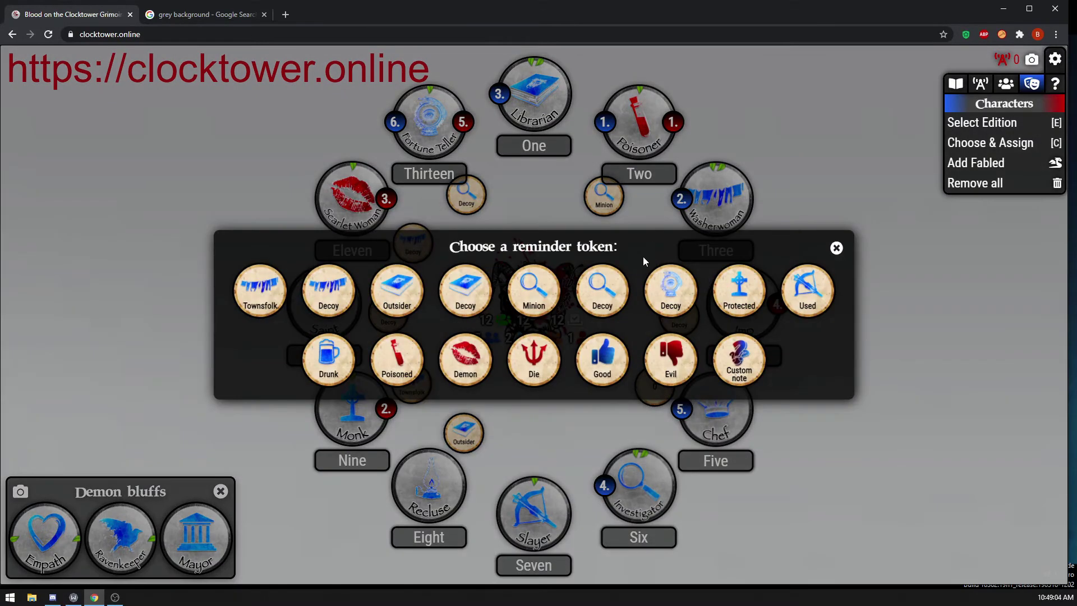
left_click(399, 371)
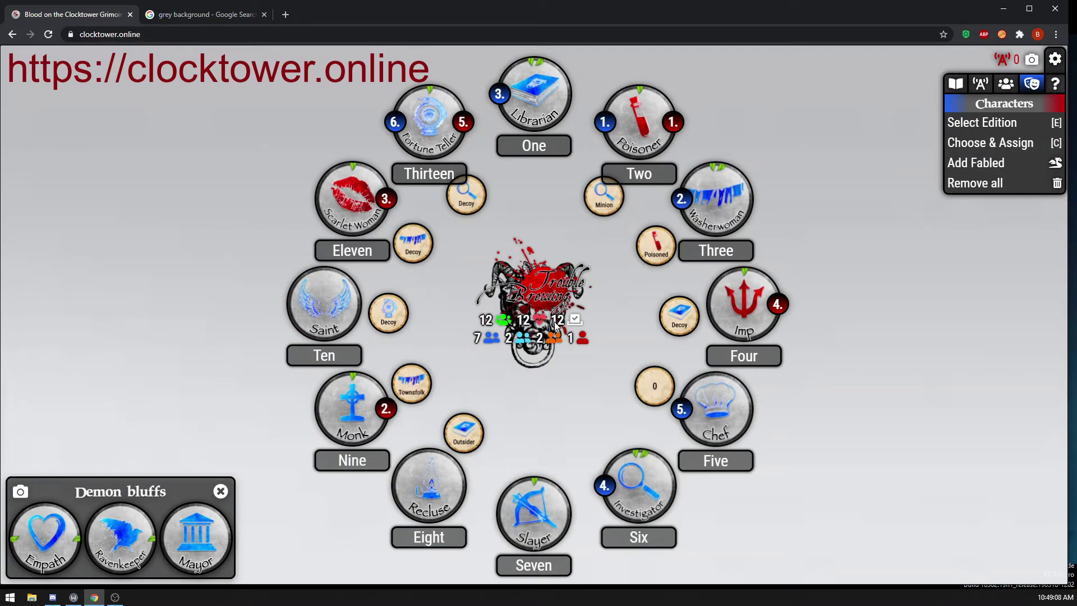
- Remove the Washerwoman's reminders from players Nine and Eleven, and add Washerwoman Decoy reminders to players Seven and Six
left_click(415, 251)
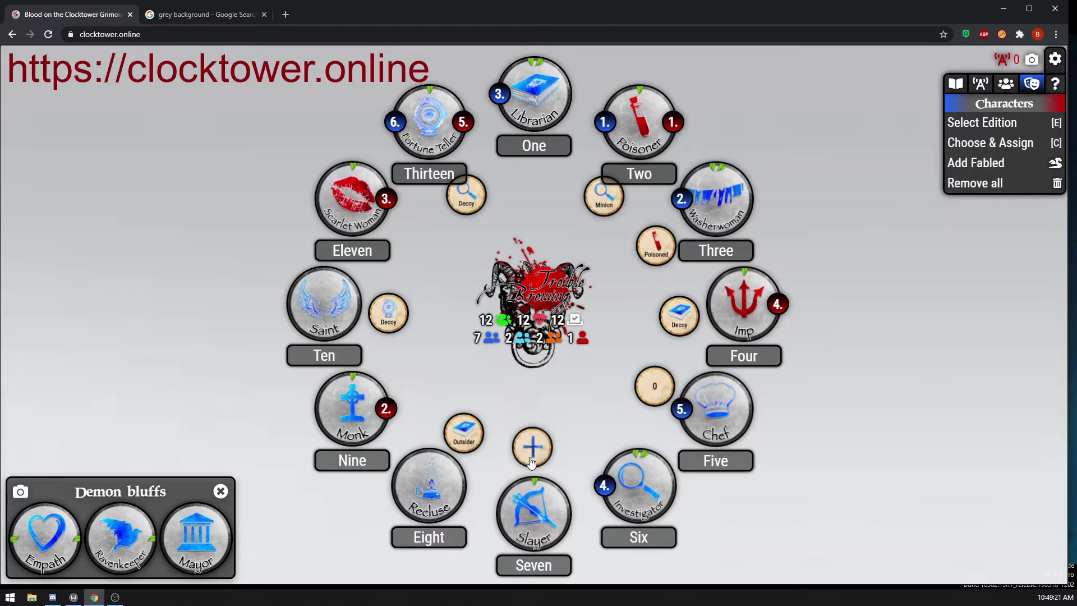
left_click(530, 447)
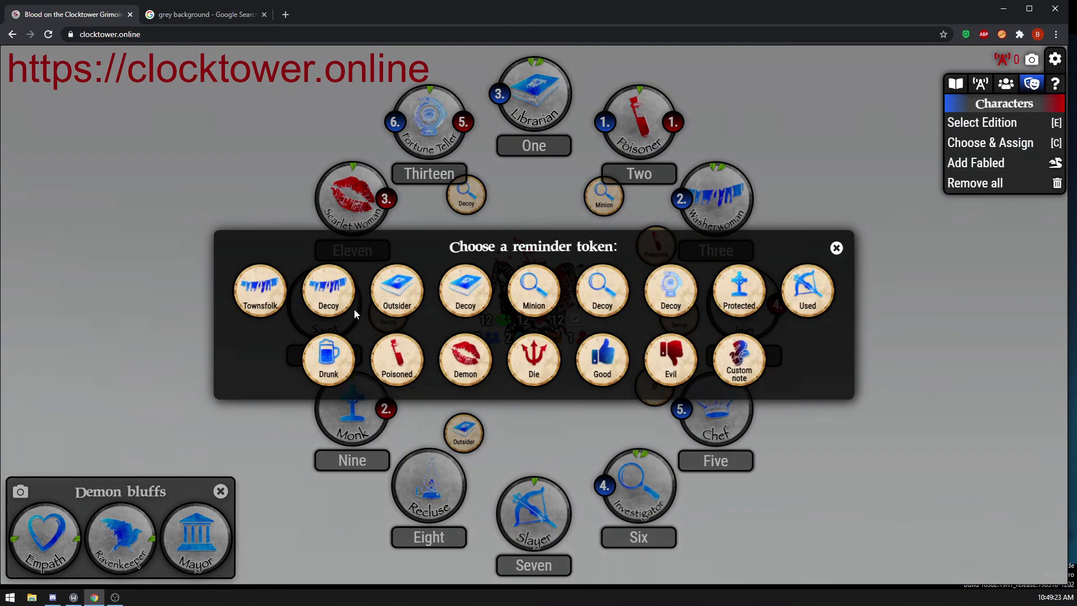
left_click(331, 296)
left_click(602, 437)
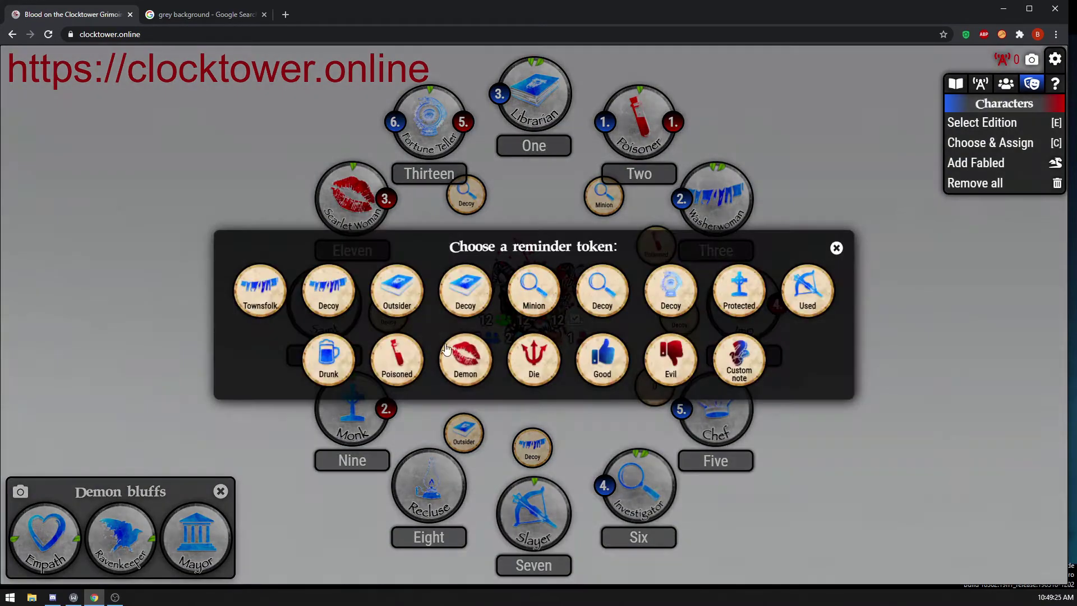
left_click(345, 300)
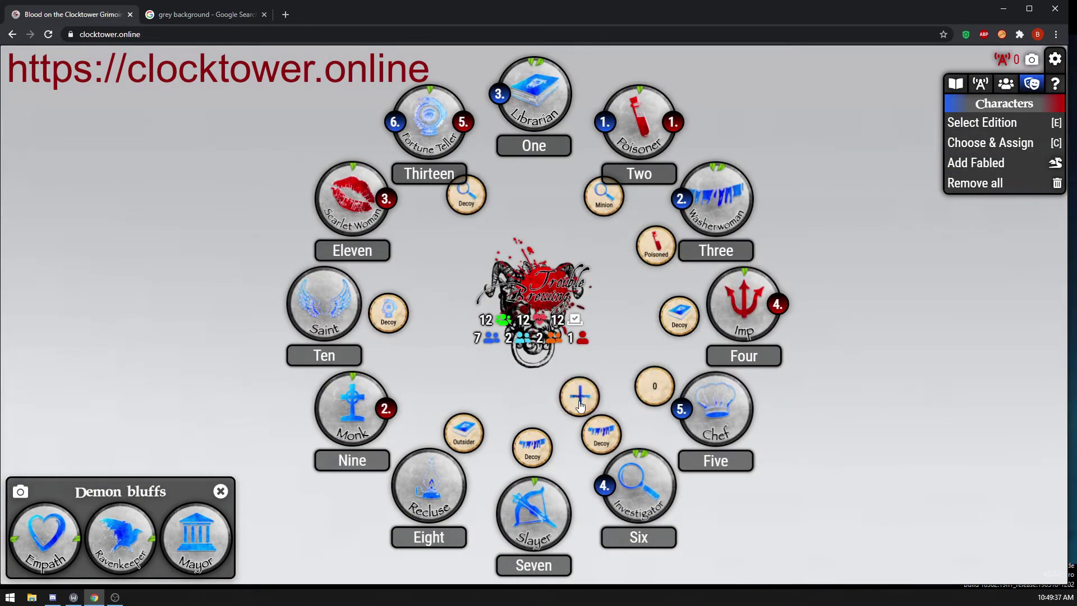
- Add a custom reminder note reading "WW: Mayor" to player Seven
left_click(578, 397)
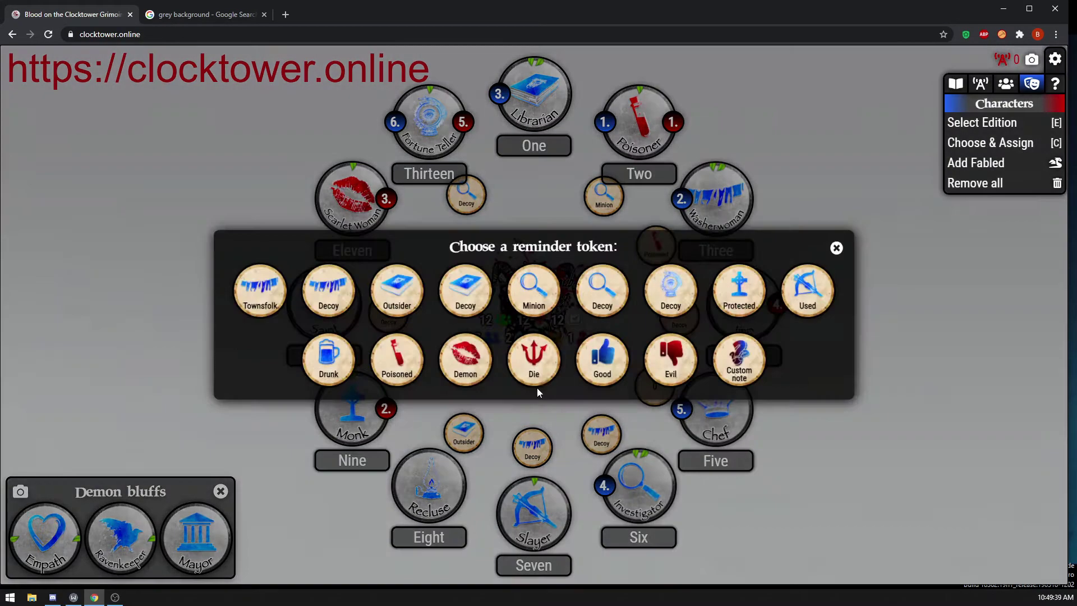
left_click(740, 368)
type("ww")
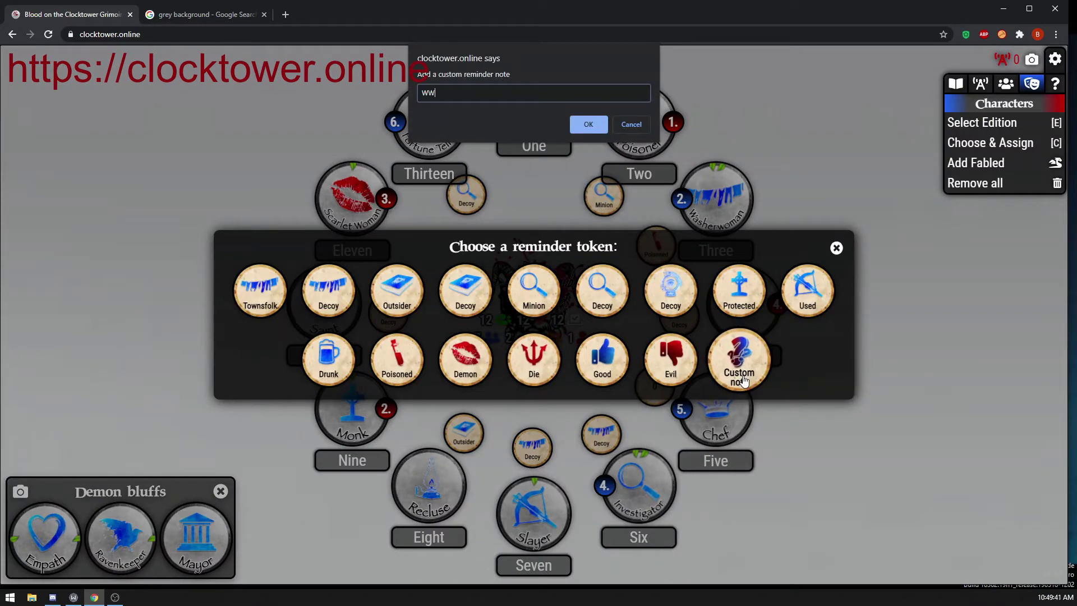
type(": Mayor")
key("Return")
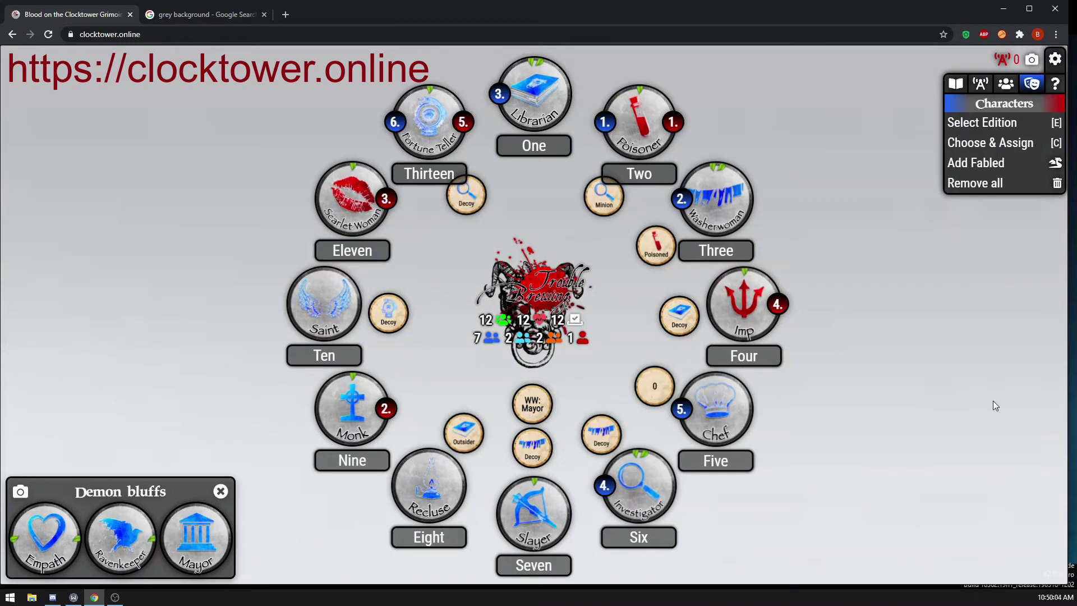
- Remove the Fortune Teller's Decoy reminder from player Ten and add the same token again
mouse_move(387, 320)
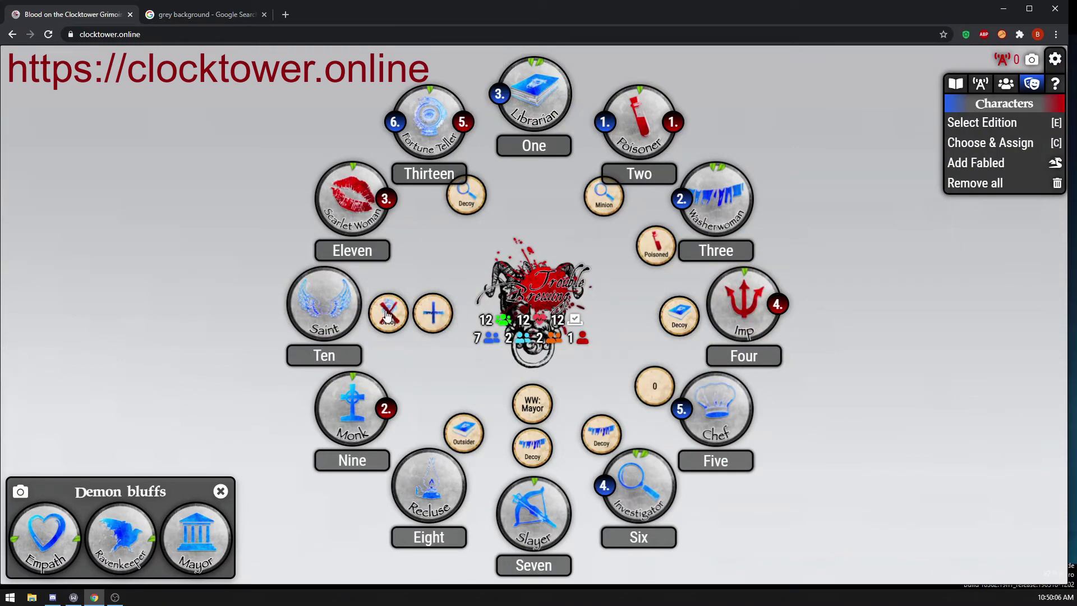
left_click(387, 322)
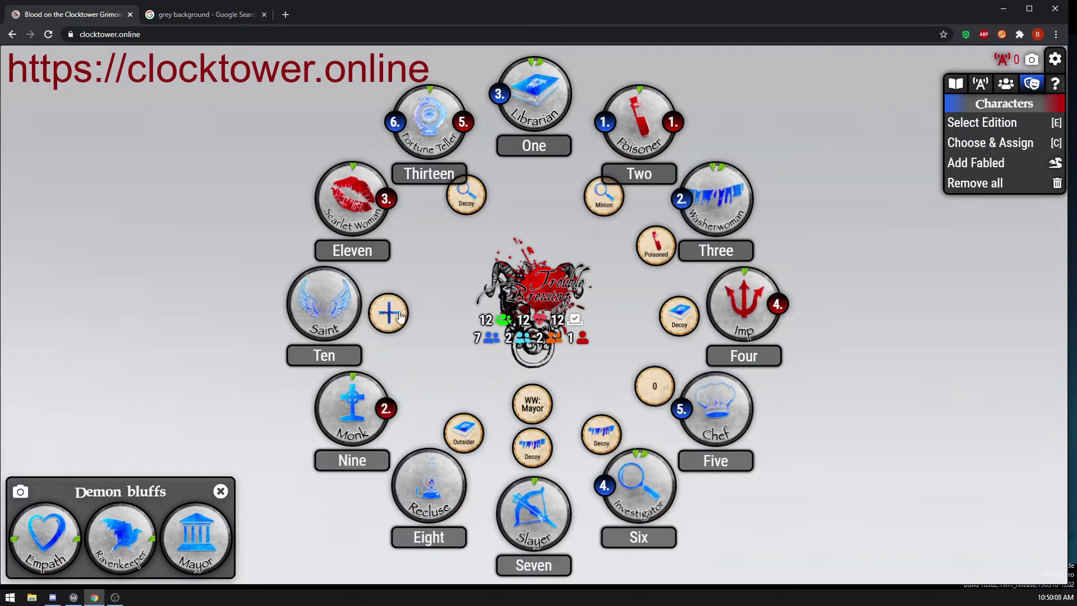
left_click(395, 320)
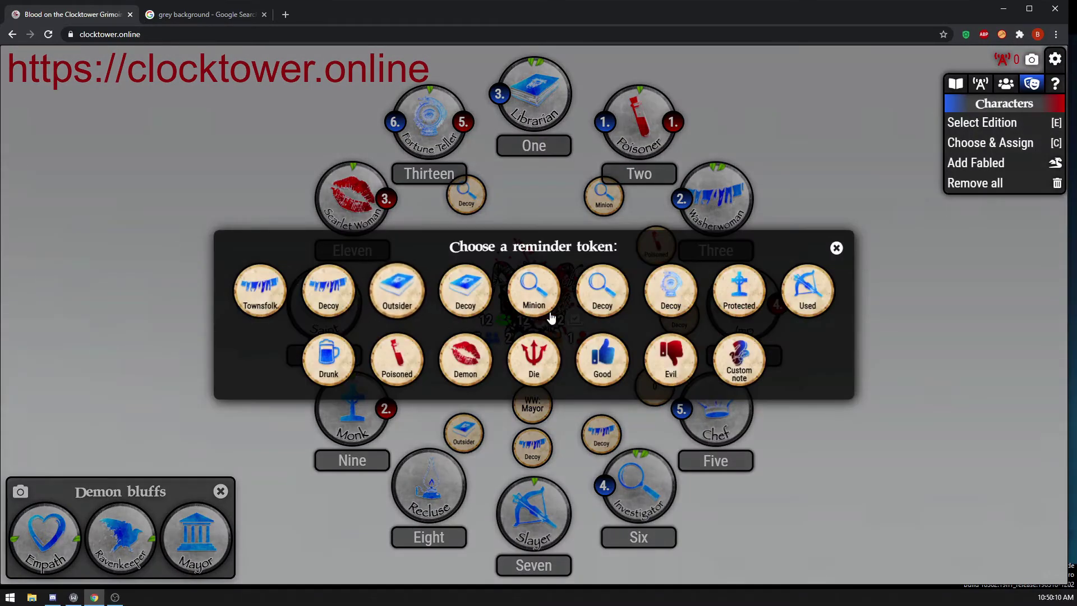
left_click(670, 293)
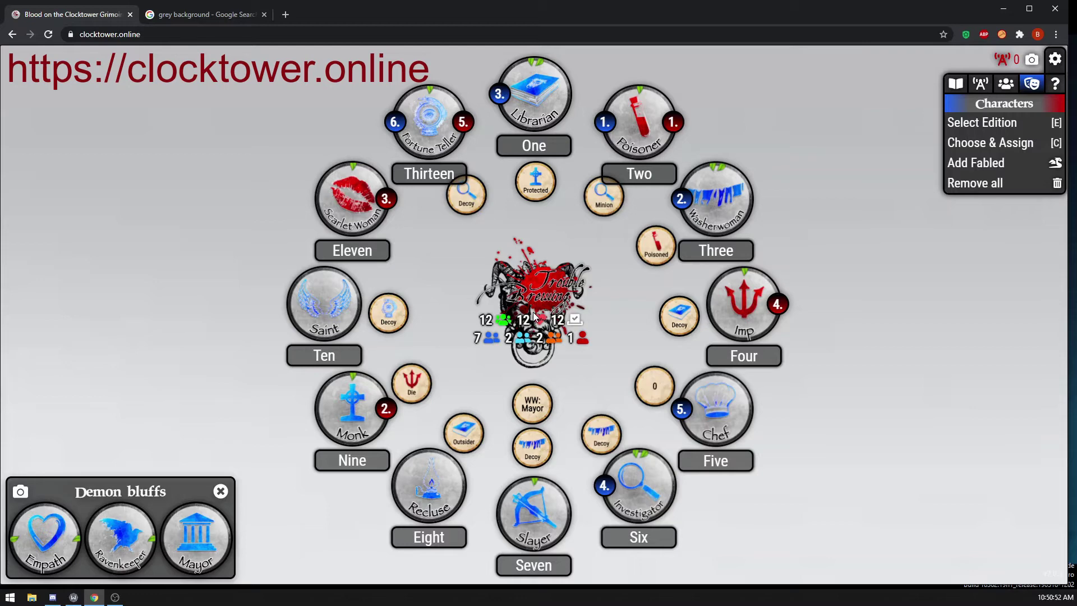
- Look through the Trouble Brewing night order sheet and the Poisoner's first-night and other-nights instructions
left_click(1055, 84)
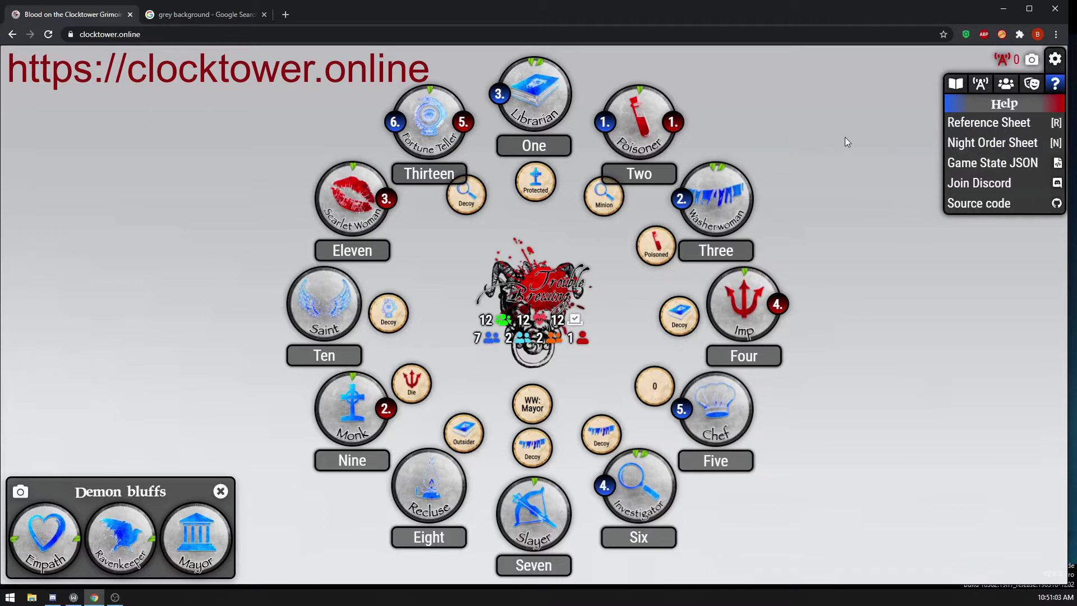
key("n")
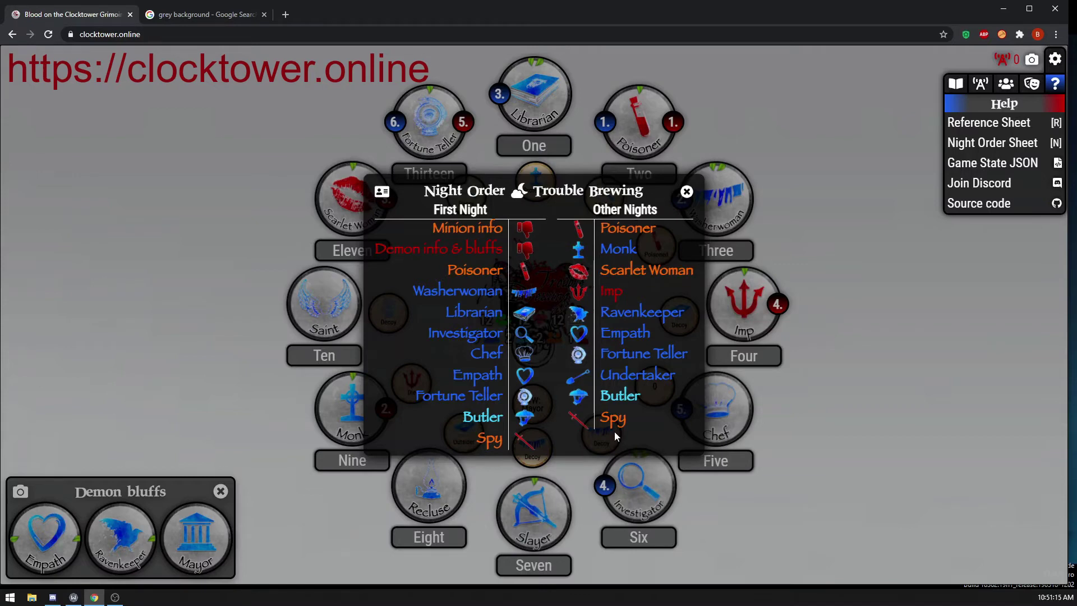
left_click(686, 194)
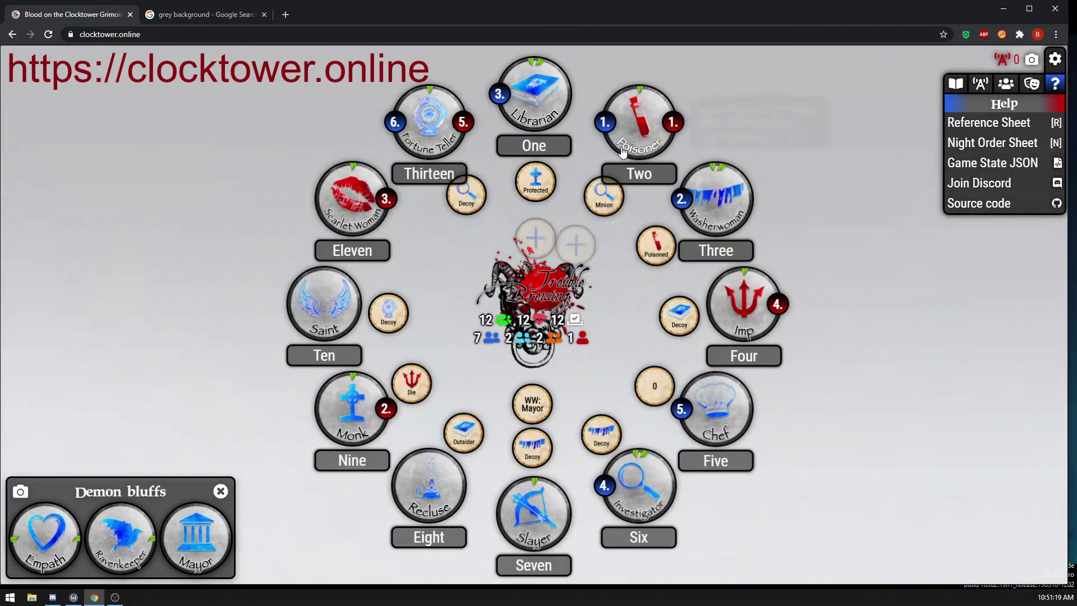
mouse_move(675, 131)
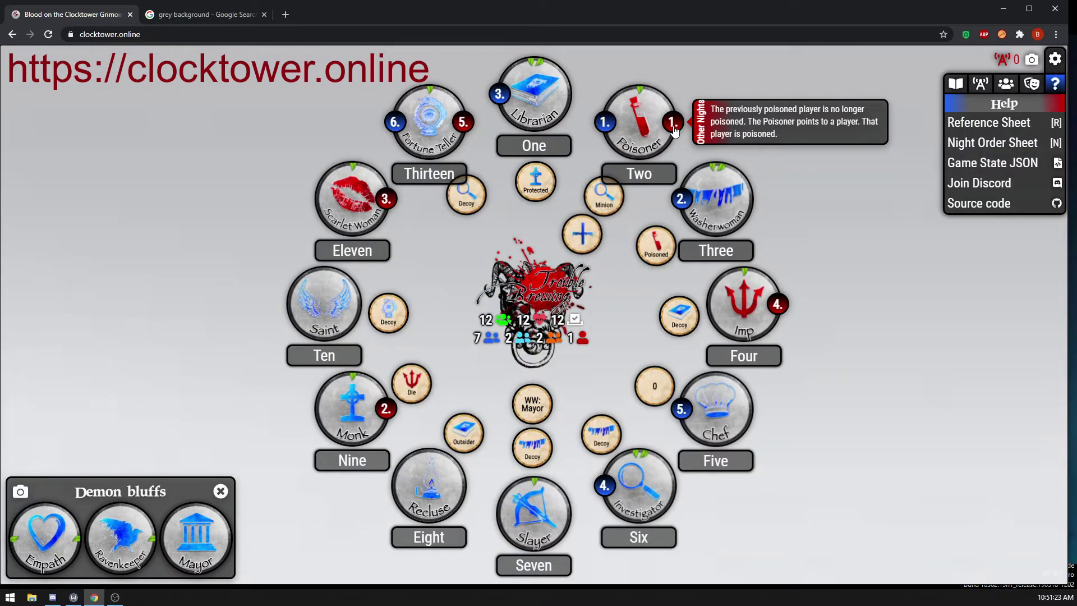
mouse_move(606, 134)
- Remove the Die reminder from player Nine and the Protected reminder from player One
left_click(659, 259)
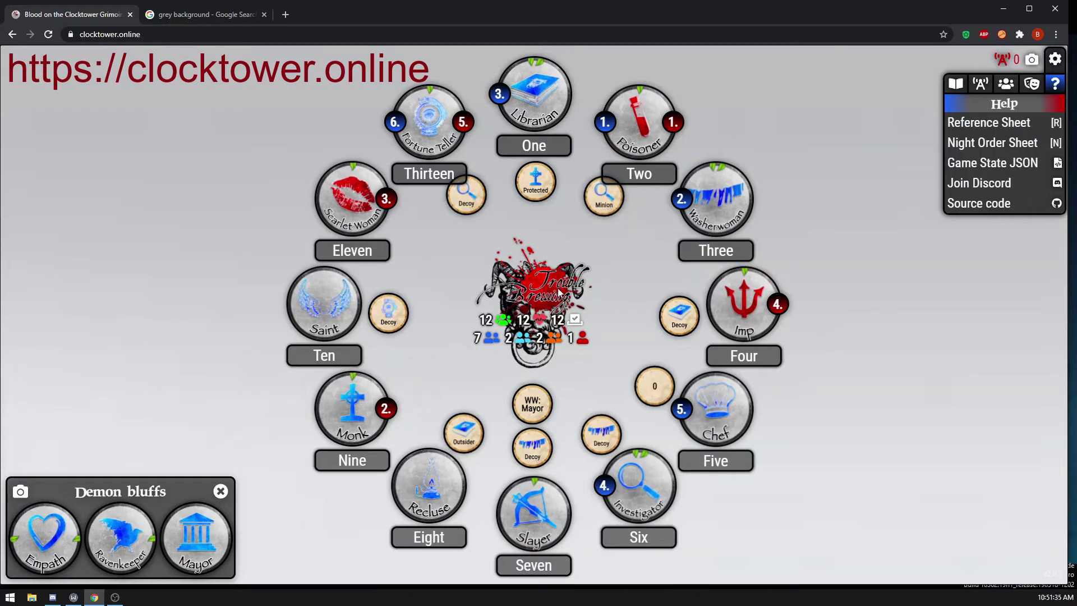
mouse_move(651, 245)
left_click(650, 245)
left_click(396, 361)
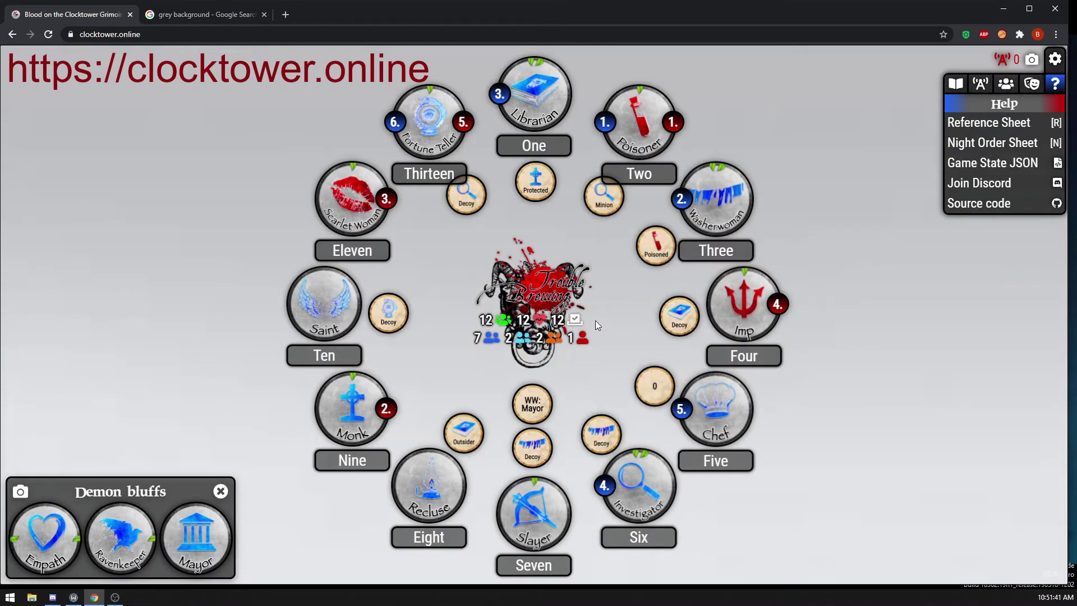
mouse_move(679, 209)
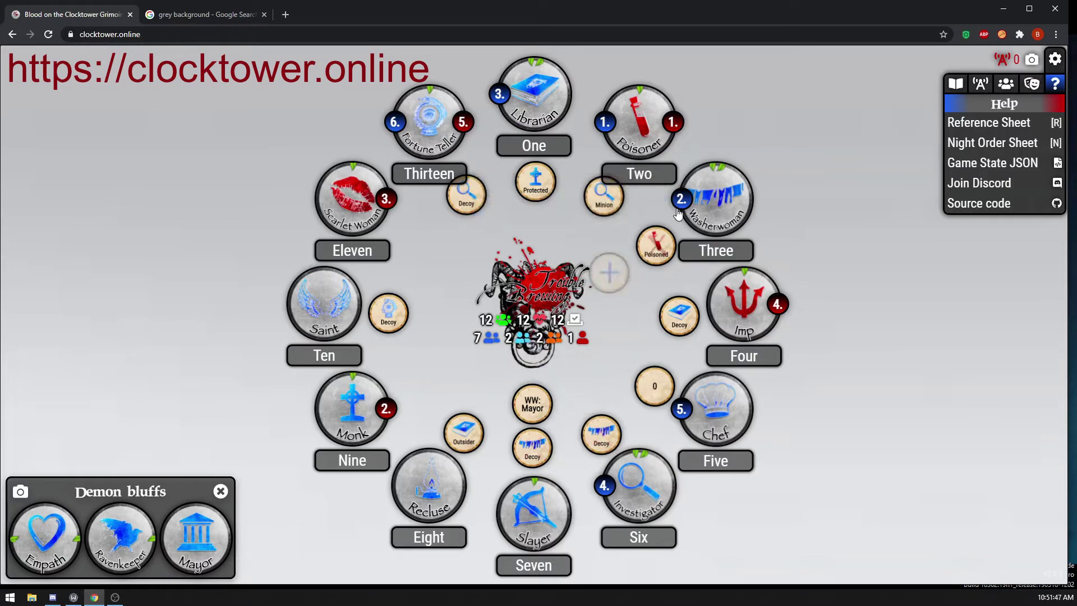
mouse_move(500, 107)
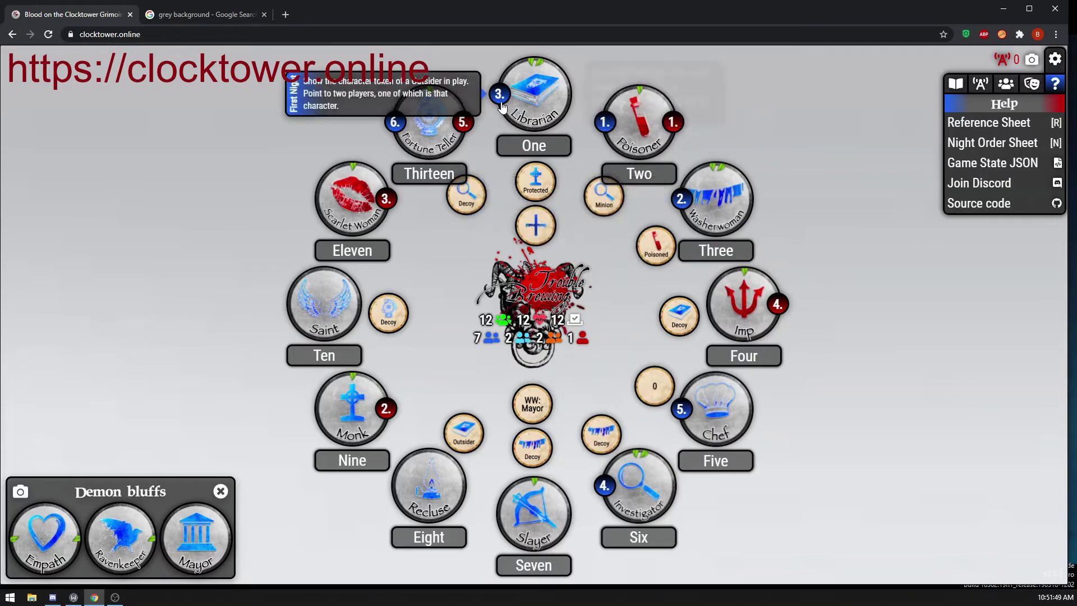
left_click(535, 181)
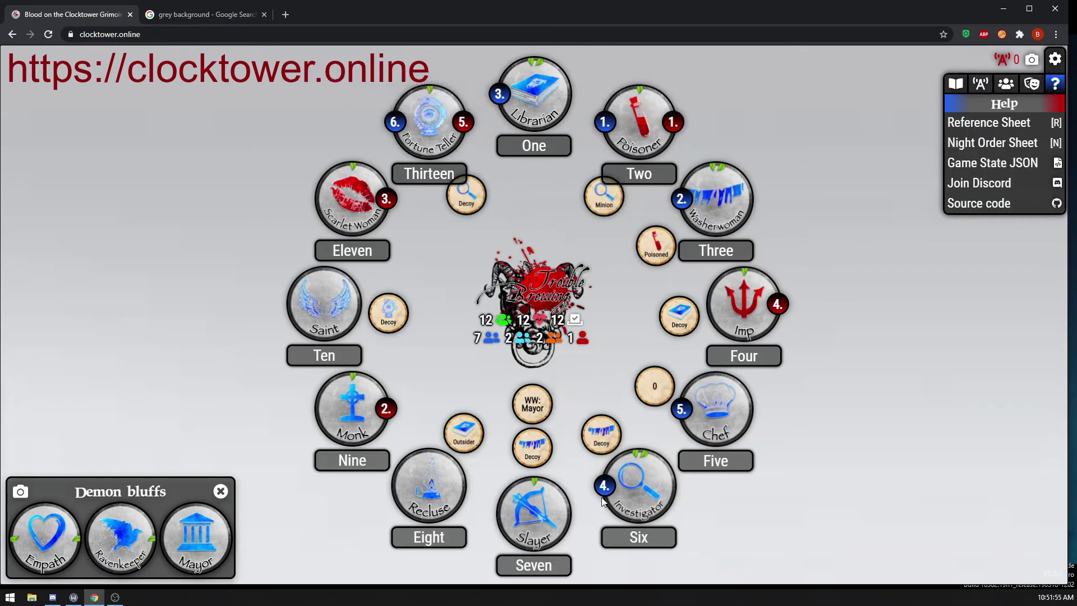
mouse_move(606, 497)
mouse_move(682, 415)
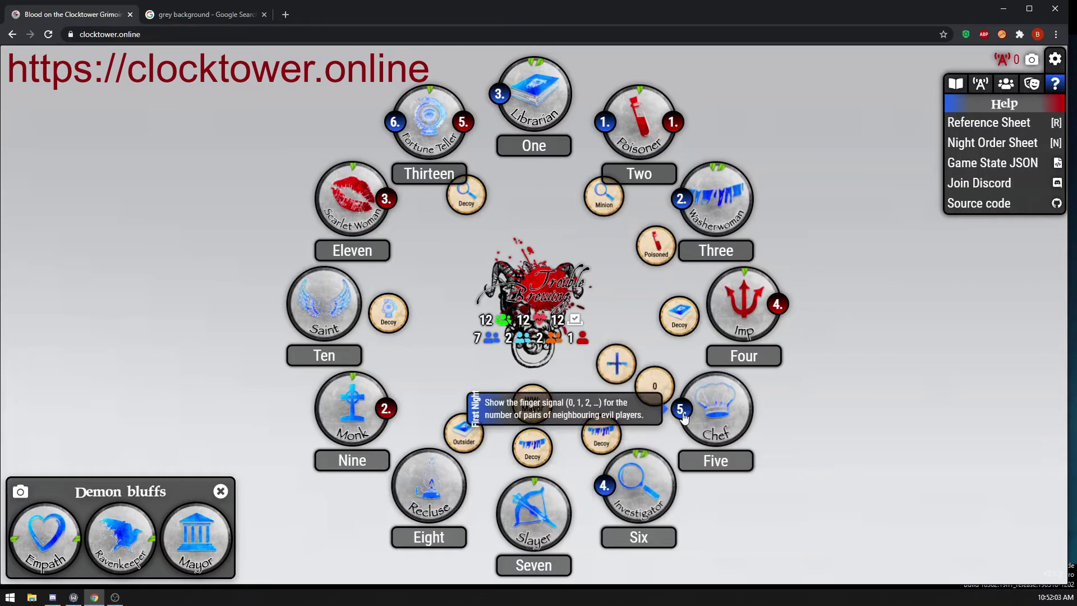
mouse_move(393, 131)
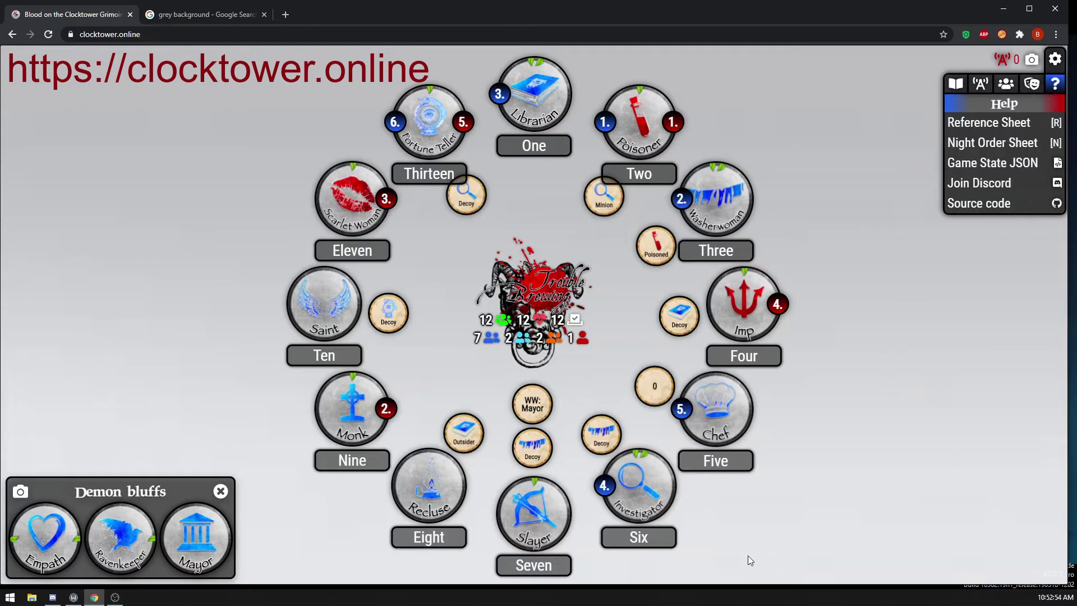
- Open a nomination in which player Six nominates player Two
left_click(644, 543)
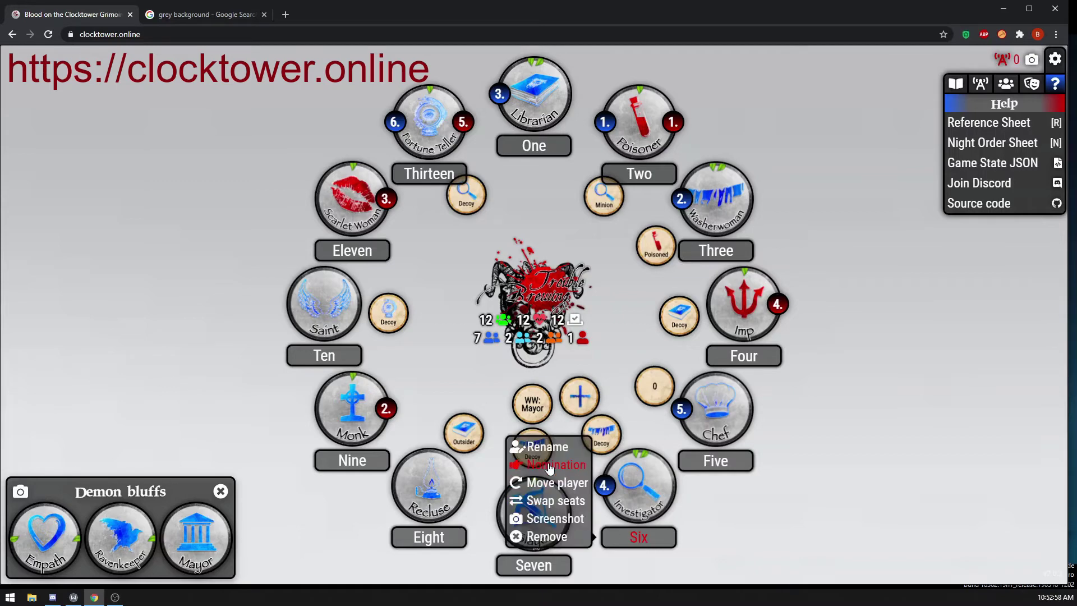
left_click(550, 468)
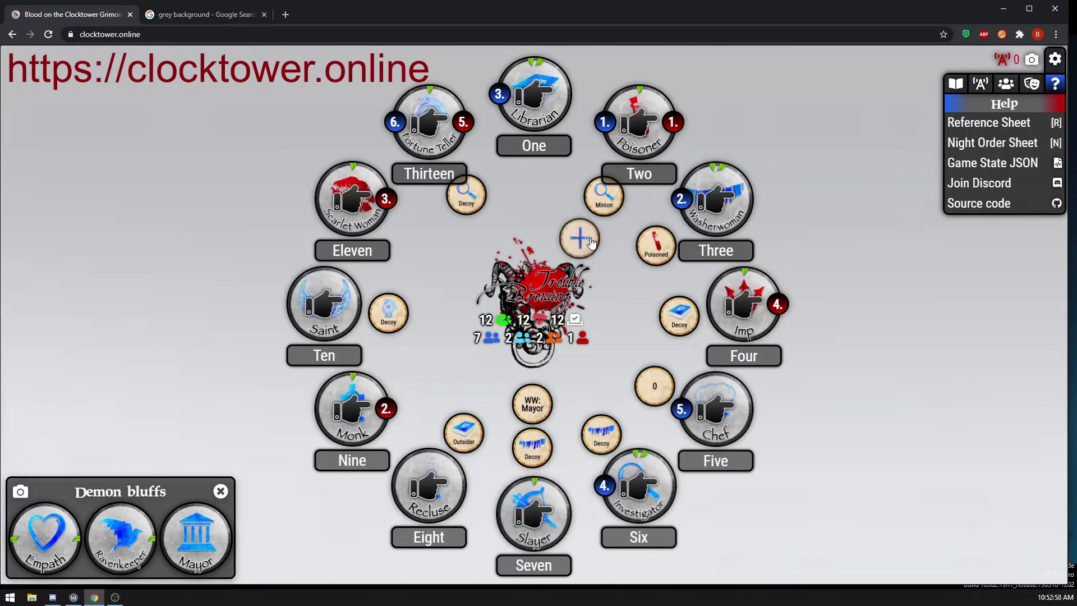
left_click(639, 139)
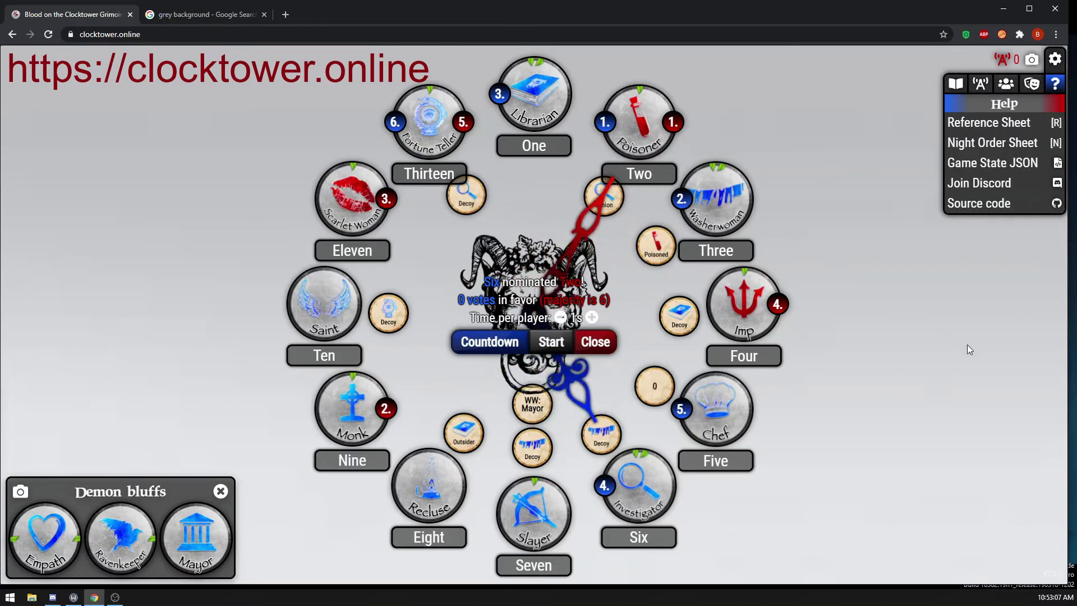
- Run a vote countdown at 3 seconds per player and reset the vote
left_click(592, 318)
left_click(592, 318)
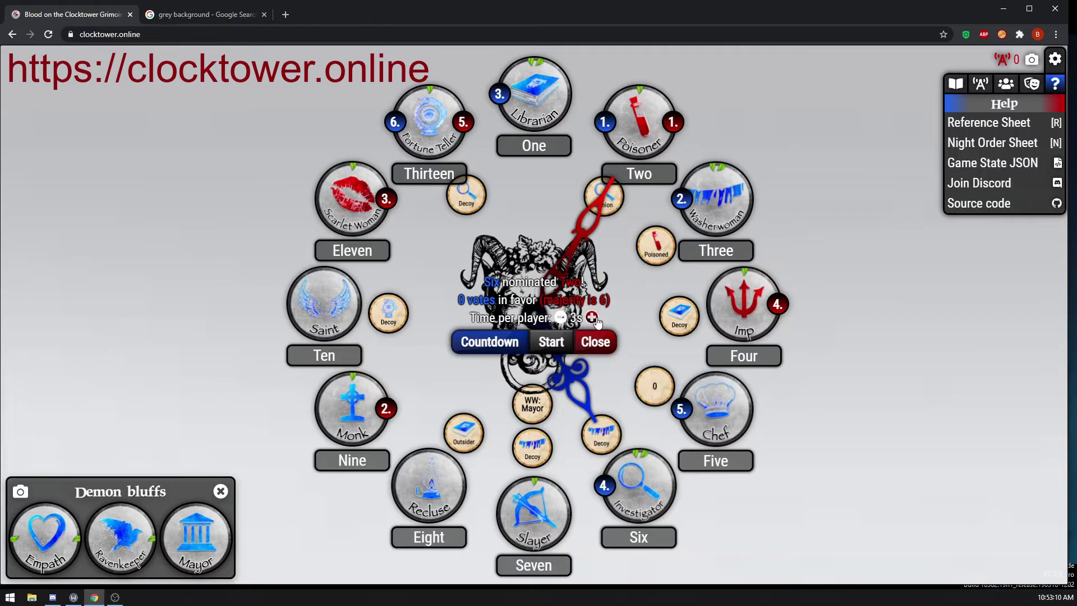
left_click(477, 343)
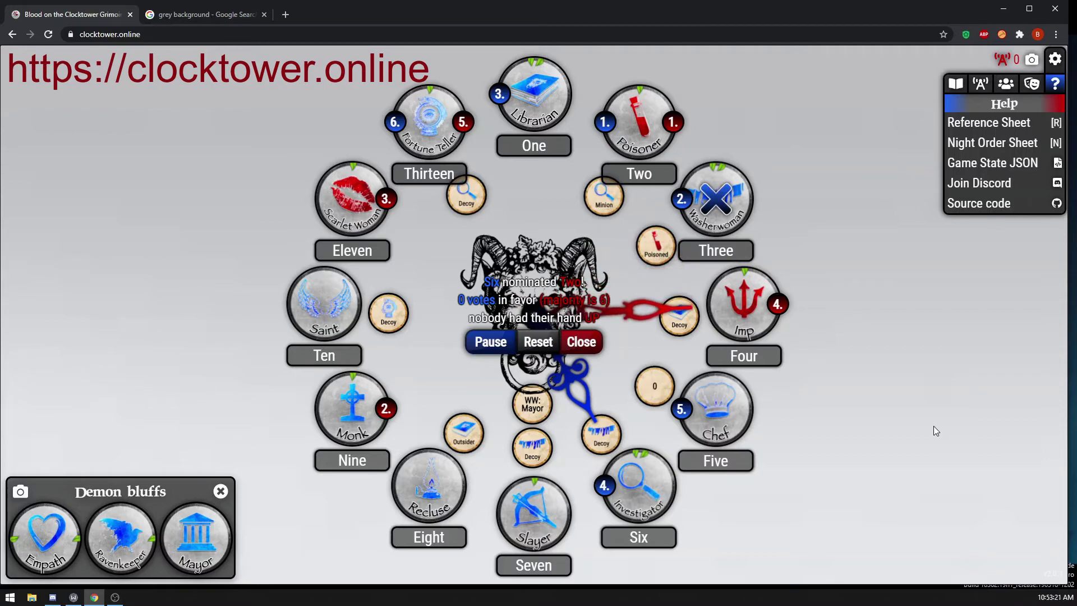
left_click(537, 352)
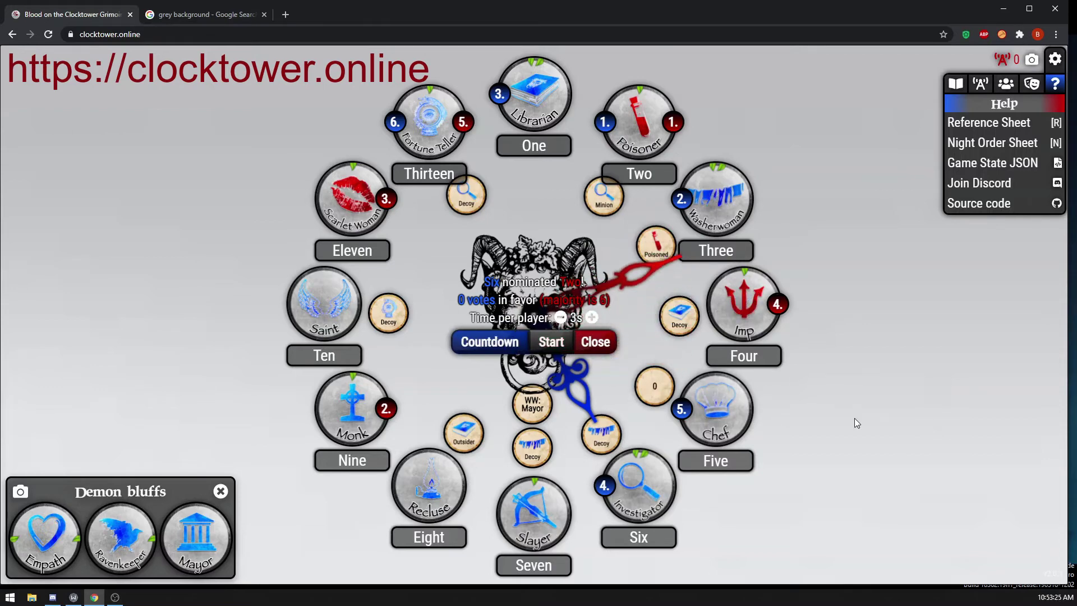
- Set the voting time to 2 seconds per player and close the completed vote on player Two
left_click(561, 317)
left_click(557, 317)
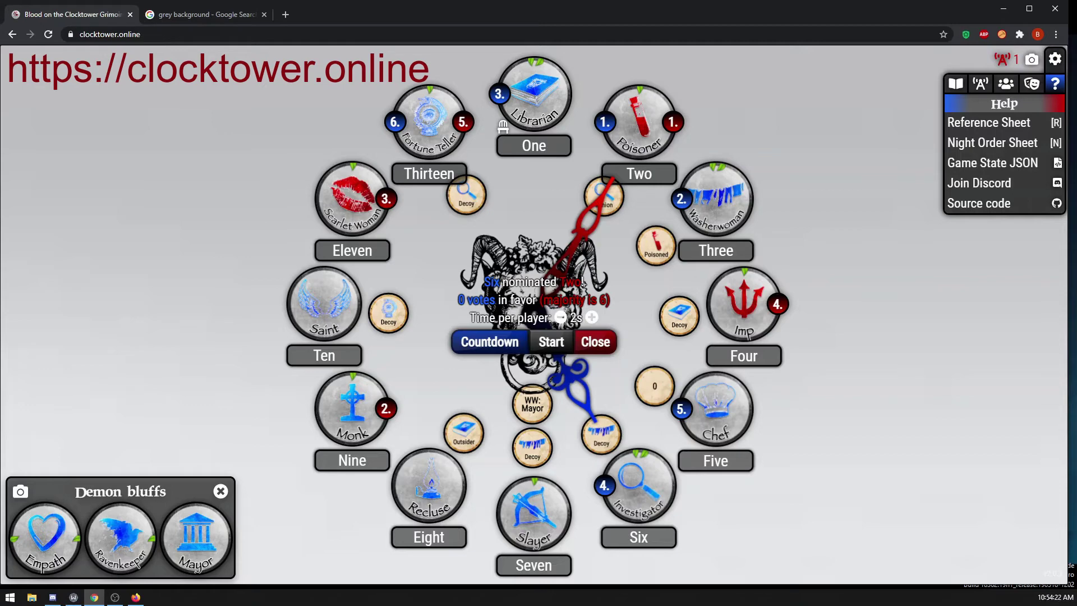
mouse_move(504, 132)
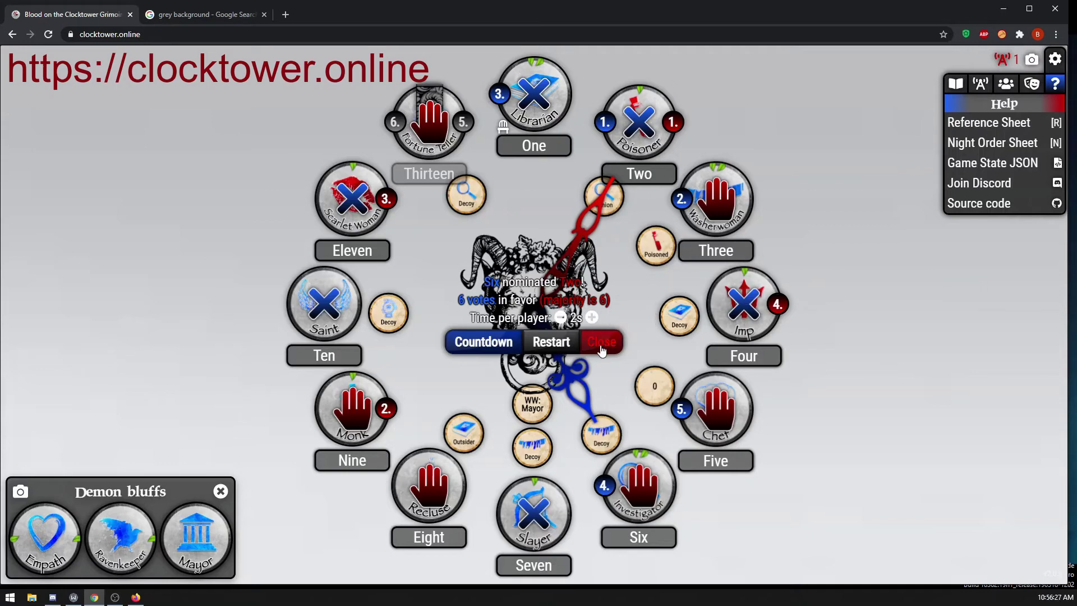
left_click(600, 350)
- Review the nomination history of the hosted session, including nominator, nominee and raised hands
left_click(980, 84)
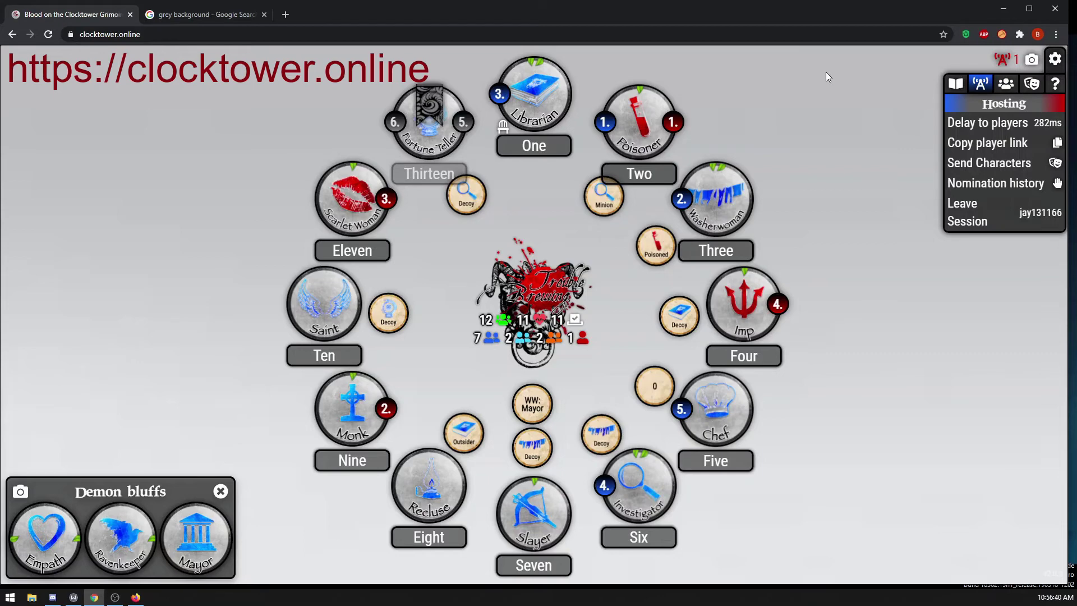
left_click(963, 184)
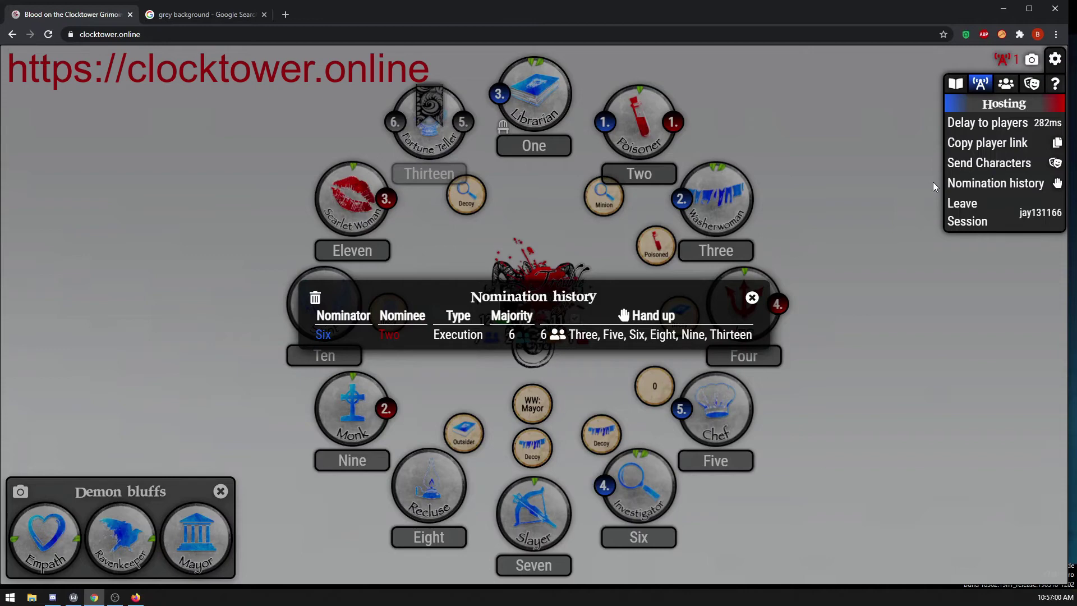
left_click(899, 292)
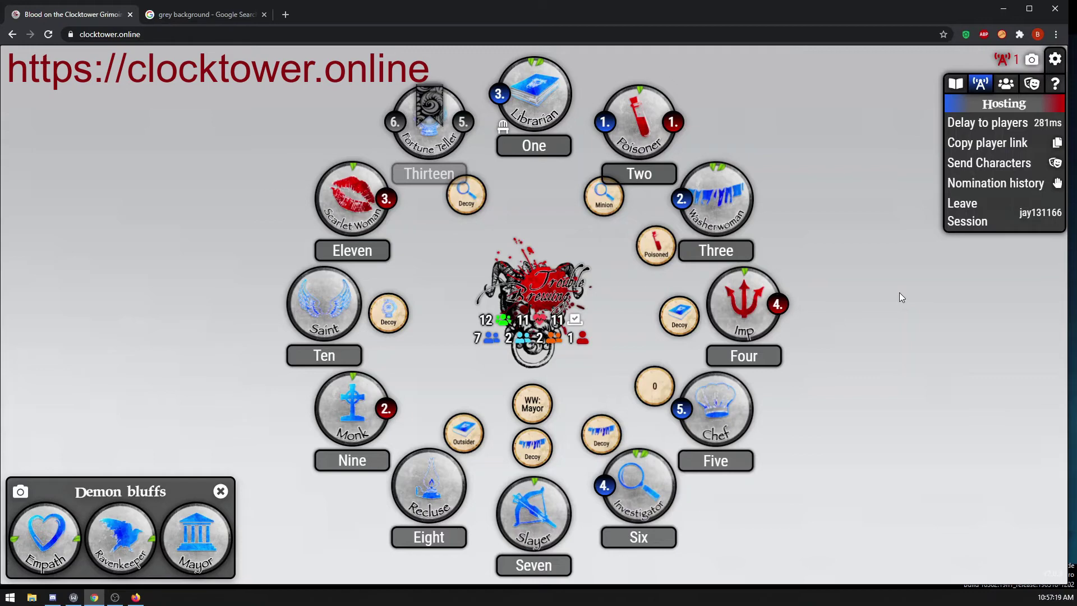
- Try marking player Two dead and spending their dead vote, and restore the player to life
mouse_move(647, 109)
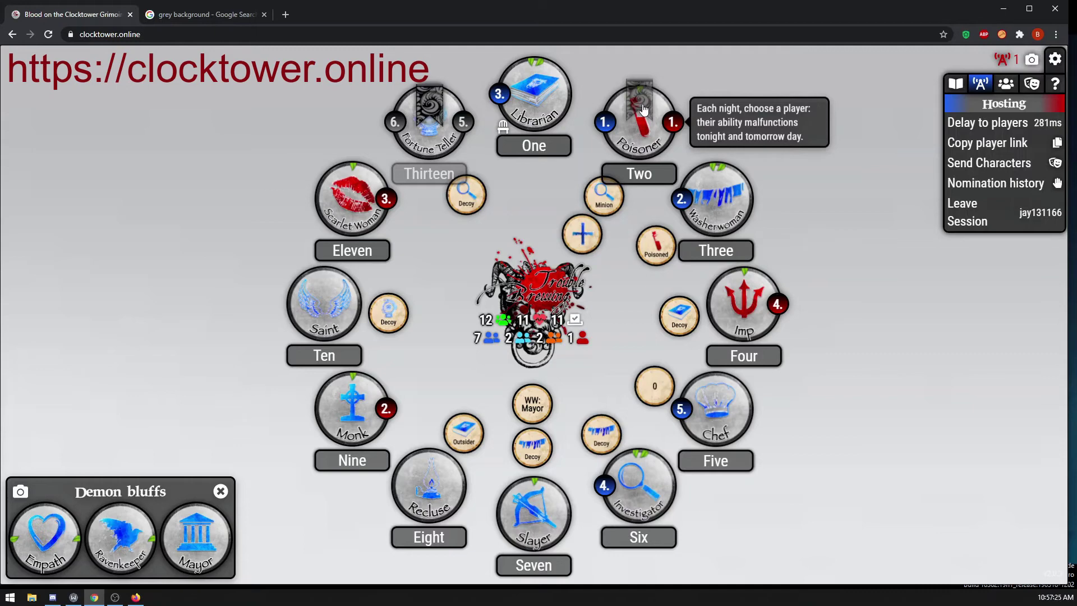
left_click(643, 109)
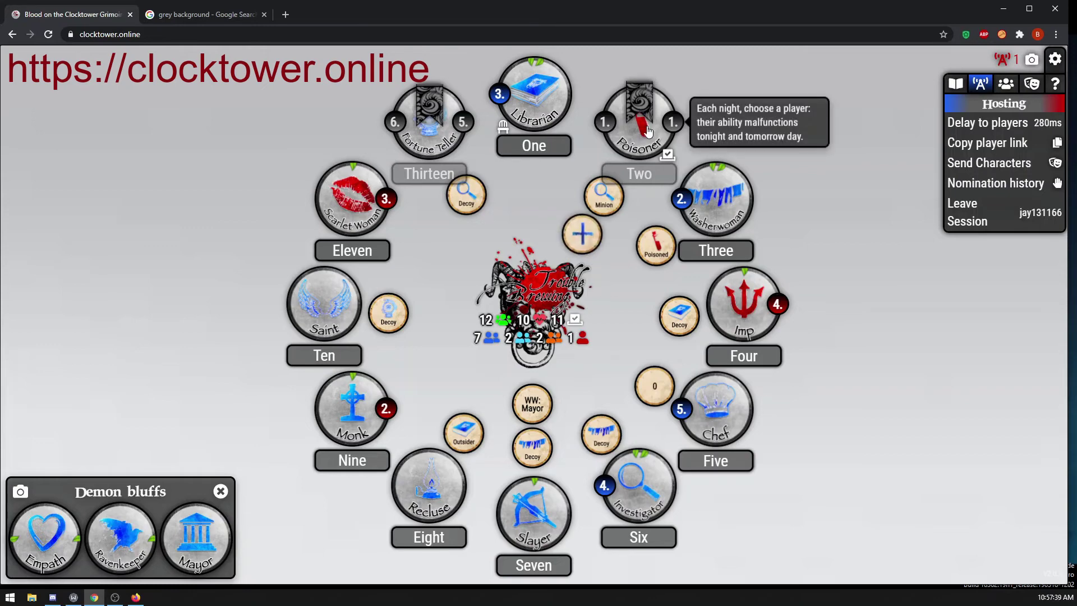
left_click(668, 155)
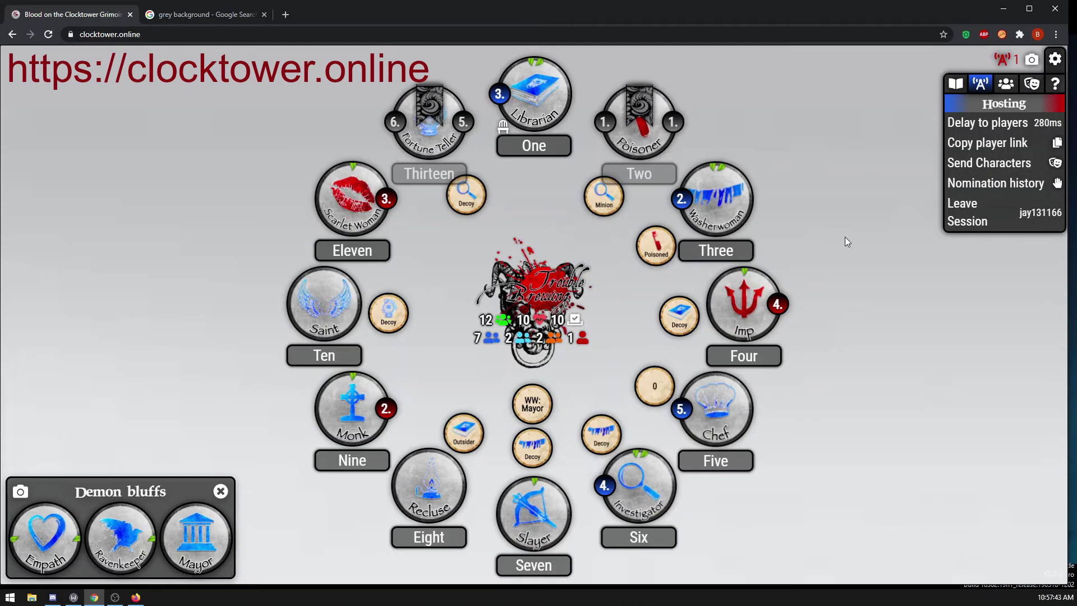
left_click(639, 92)
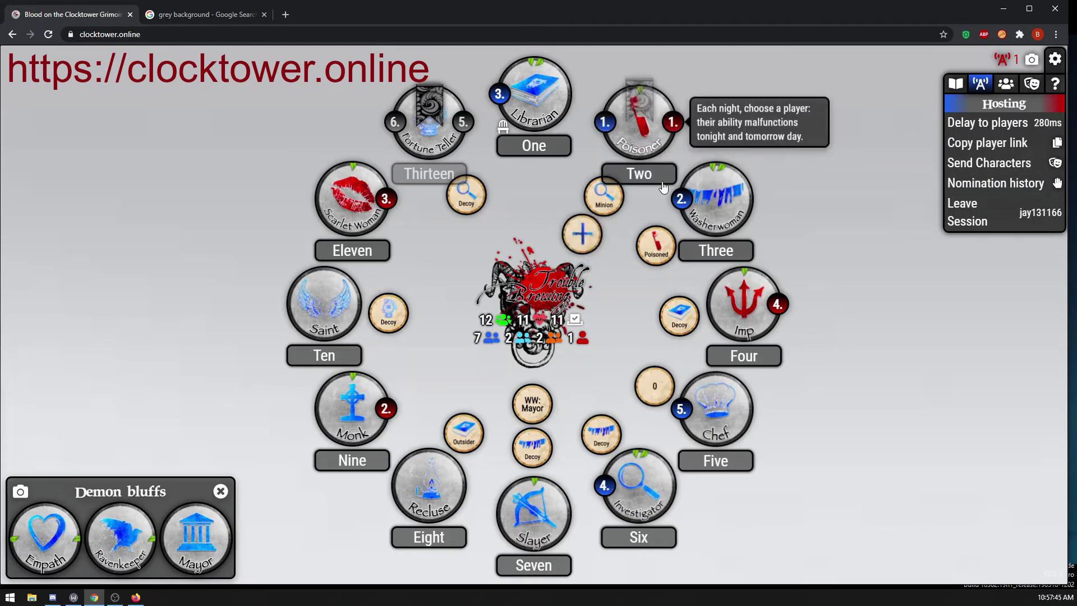
- Mark player Two as dead with their dead vote available, and switch the grimoire to the night phase
left_click(639, 96)
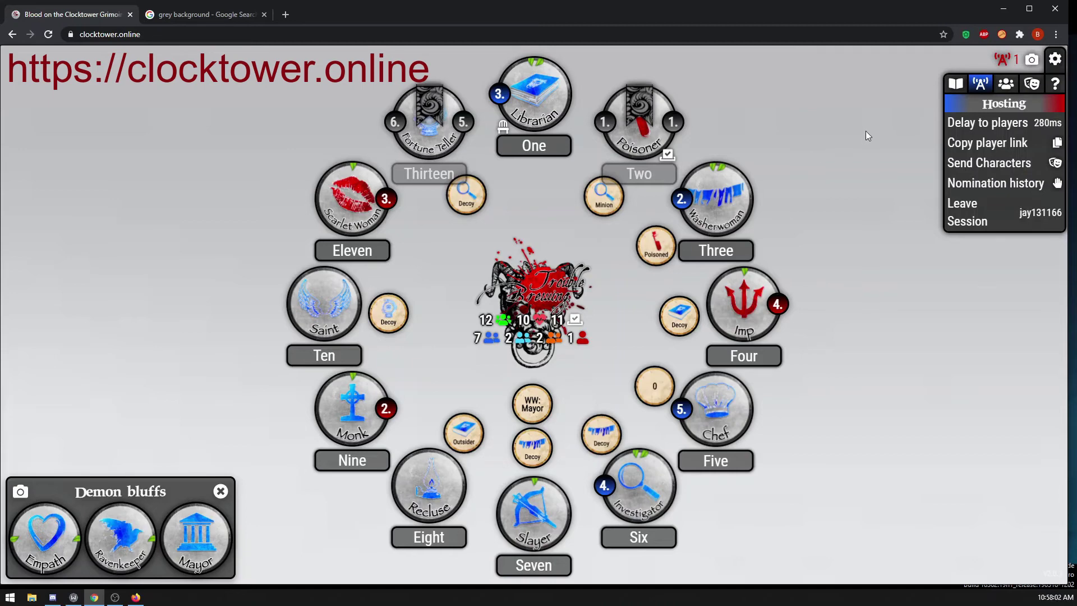
left_click(956, 85)
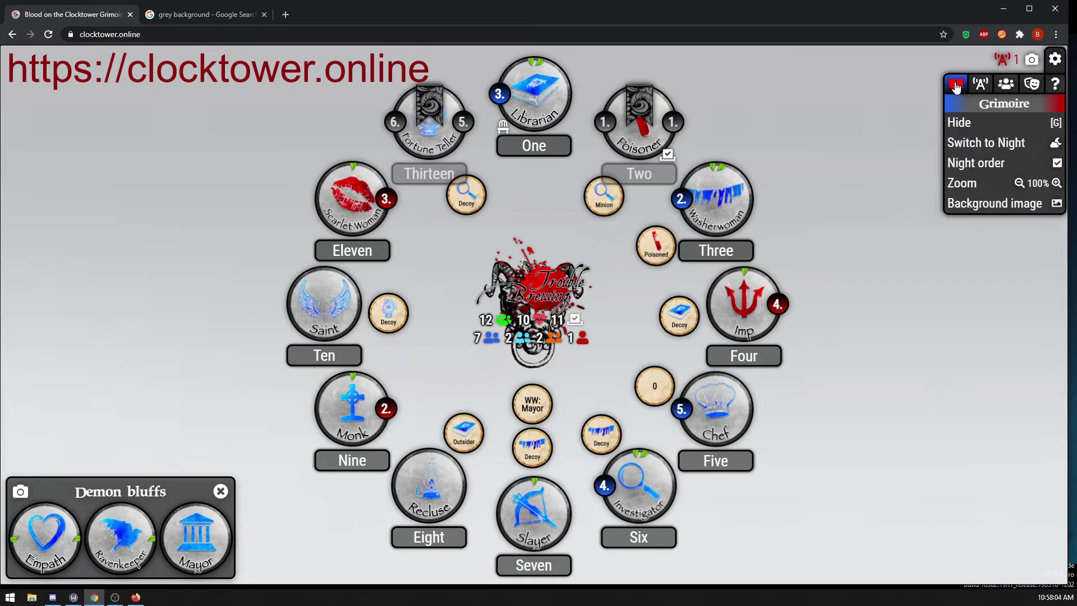
left_click(964, 149)
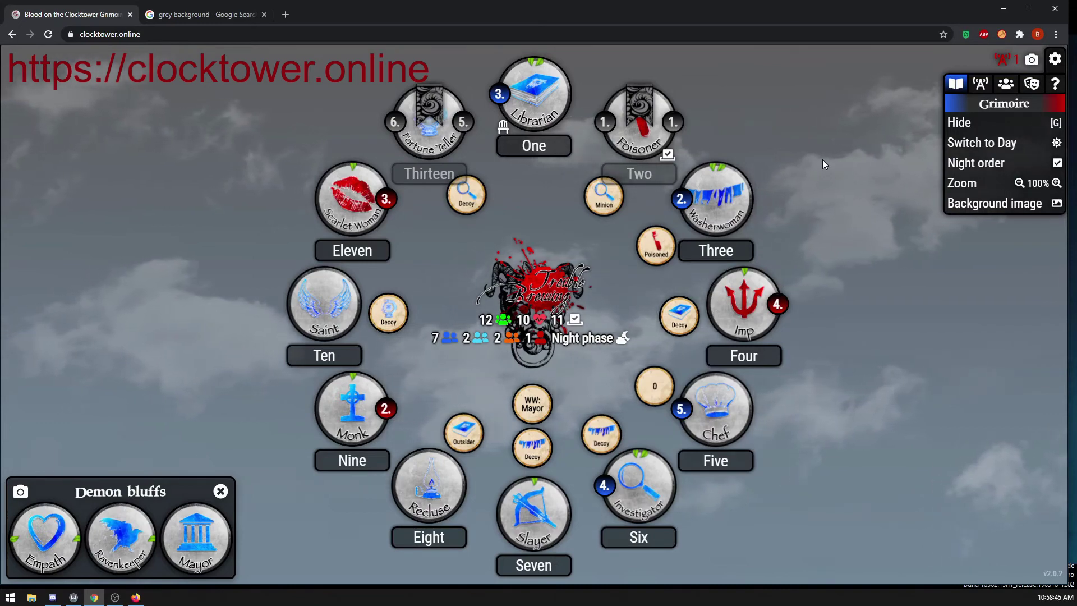
- Check the night order sheet and add the Monk's Protected reminder token to player One, the Librarian
key("n")
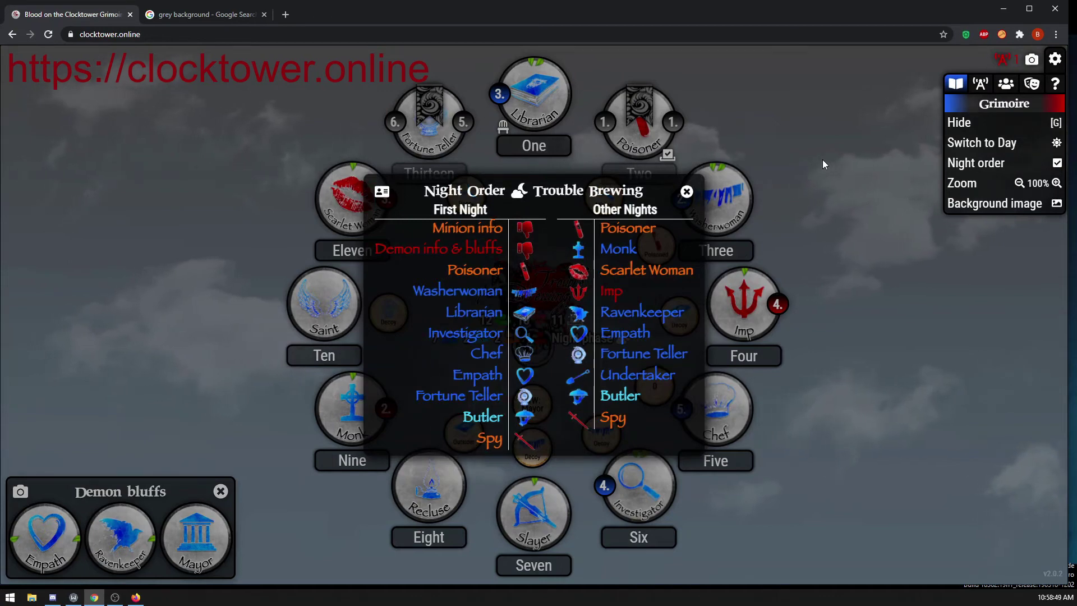
key("Escape")
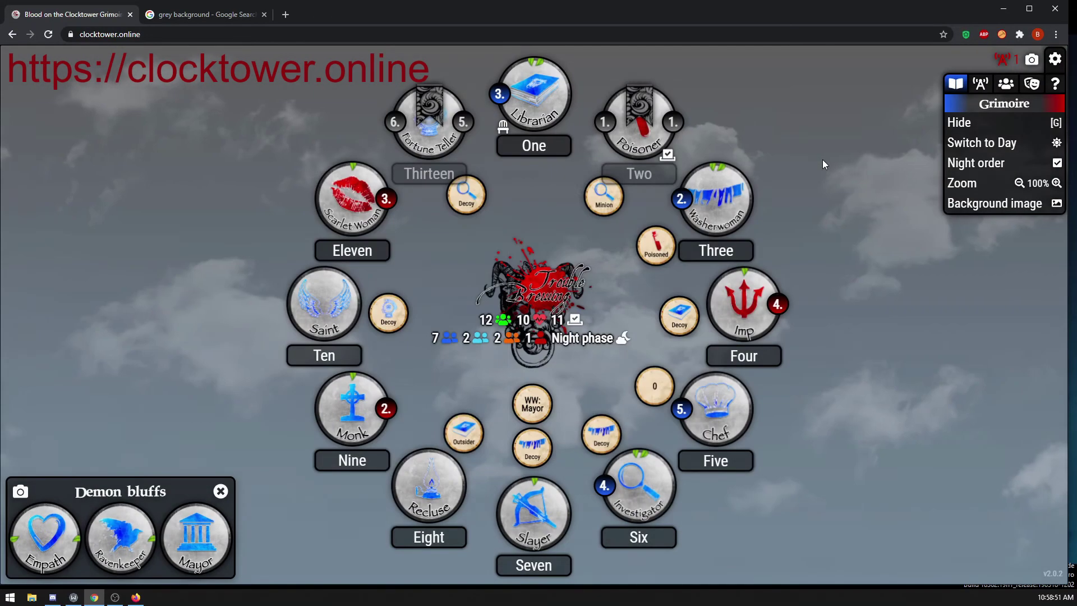
mouse_move(675, 131)
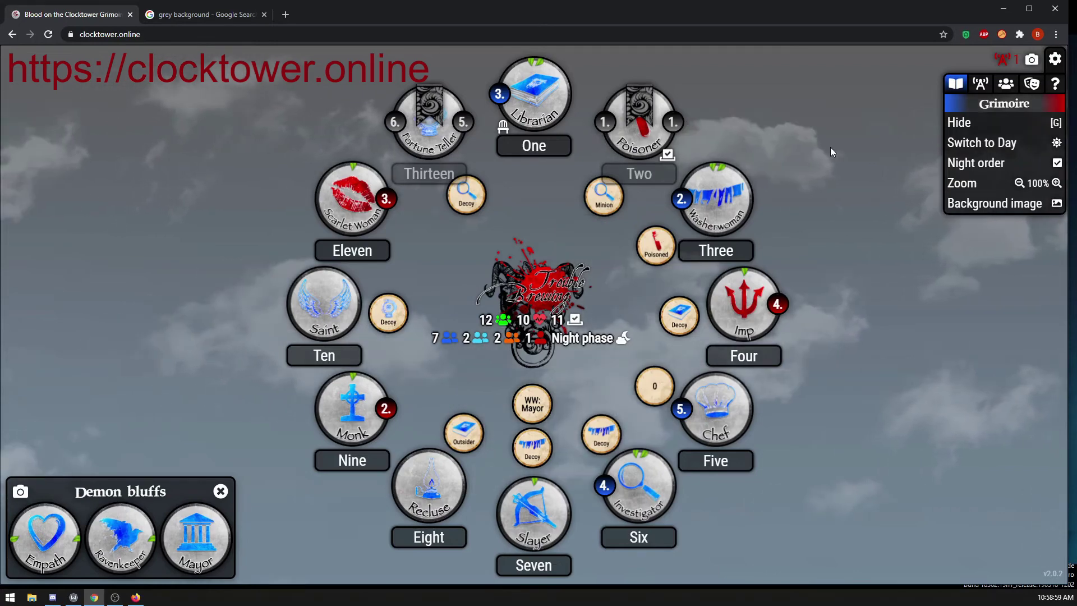
mouse_move(362, 428)
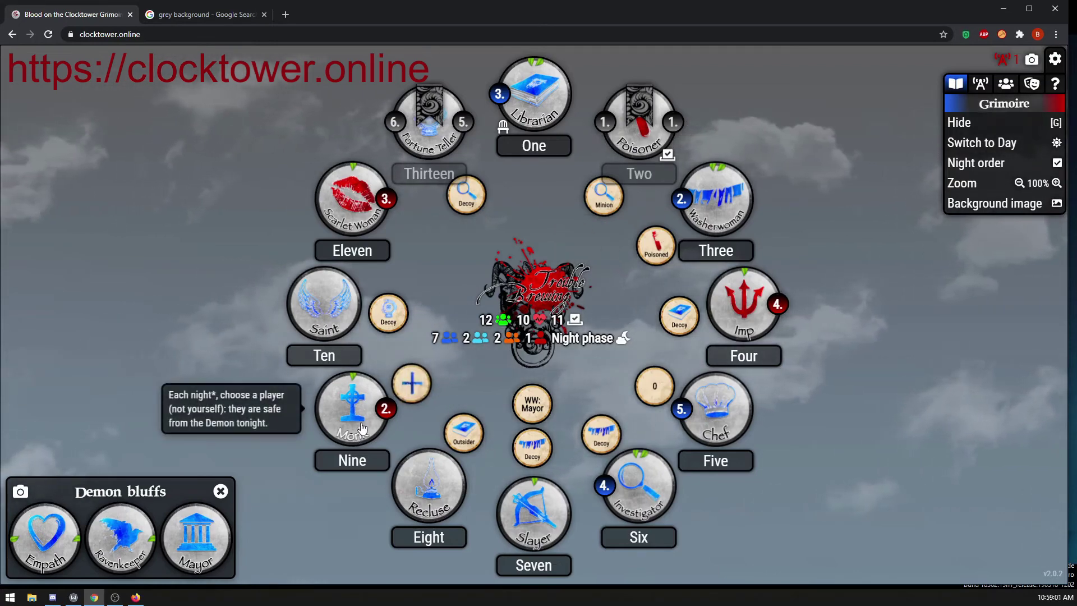
left_click(535, 186)
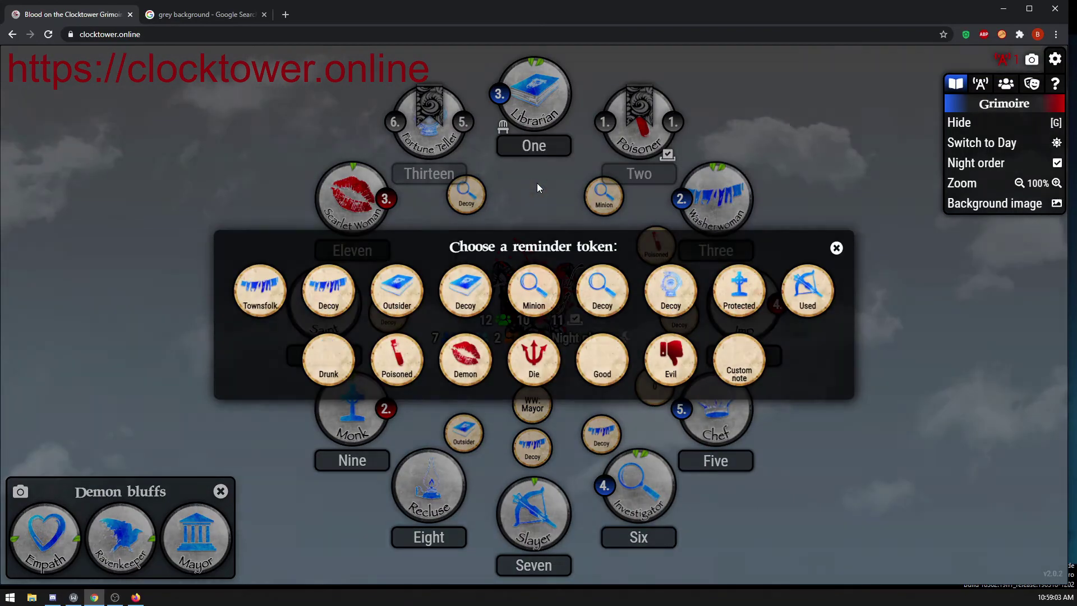
left_click(739, 290)
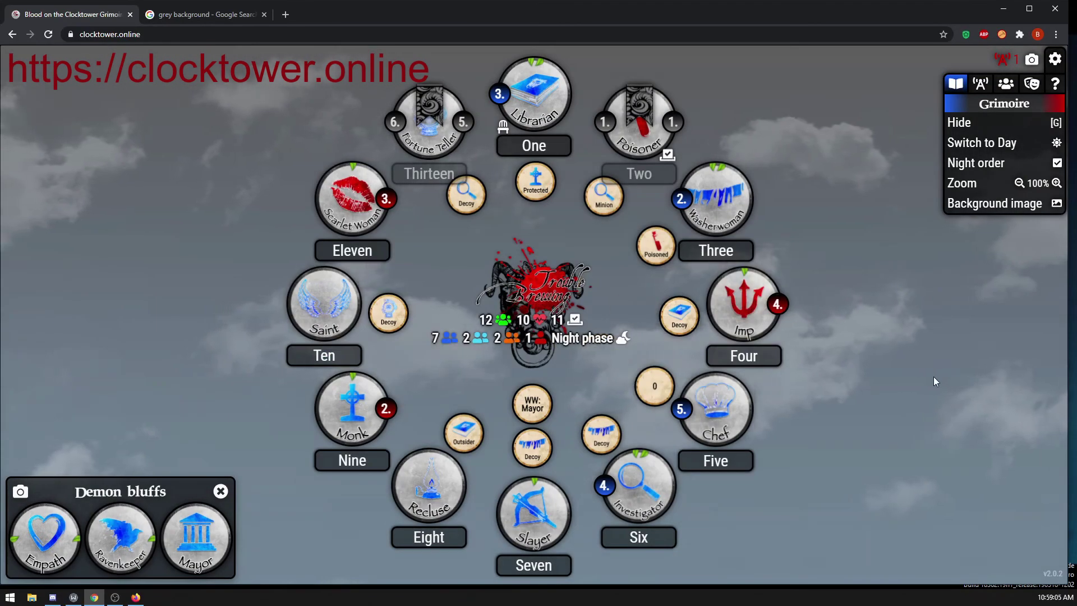
- Add the Imp's Die reminder token to player Nine, the Monk, and switch the grimoire to the day phase
mouse_move(364, 219)
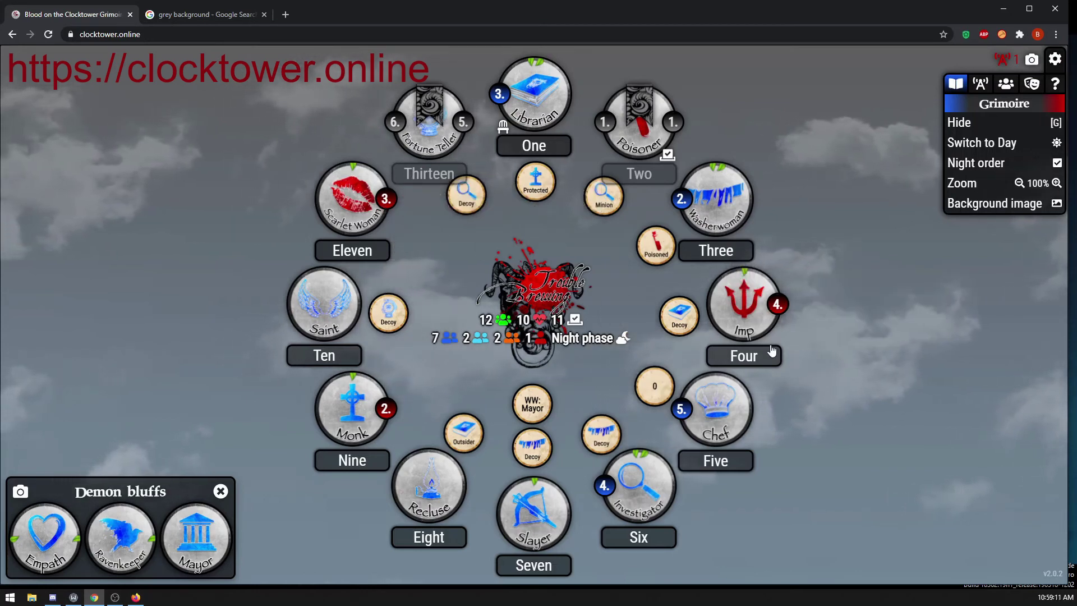
left_click(414, 385)
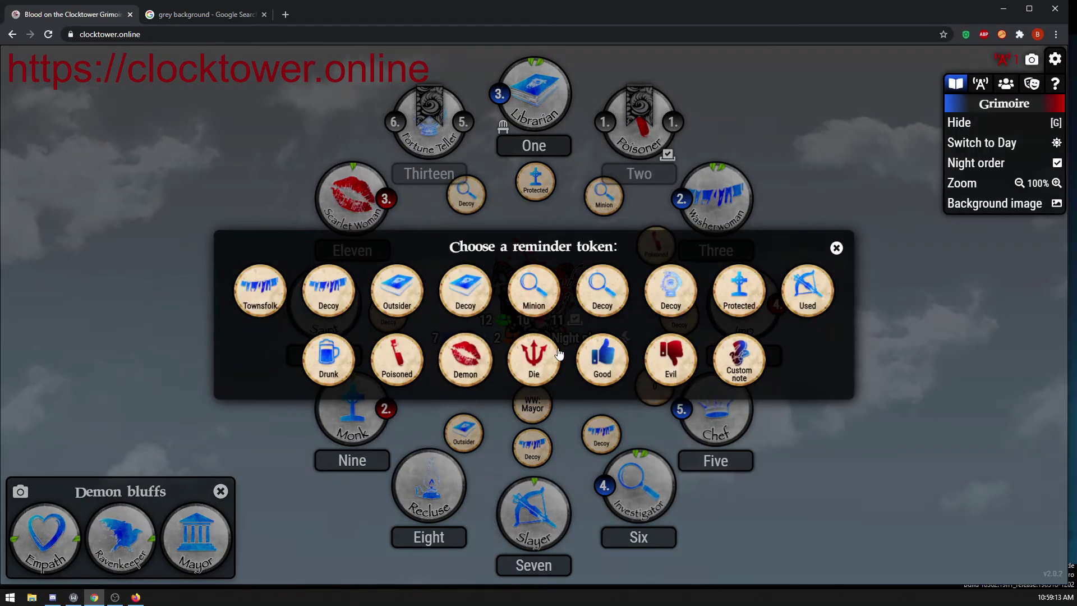
left_click(534, 357)
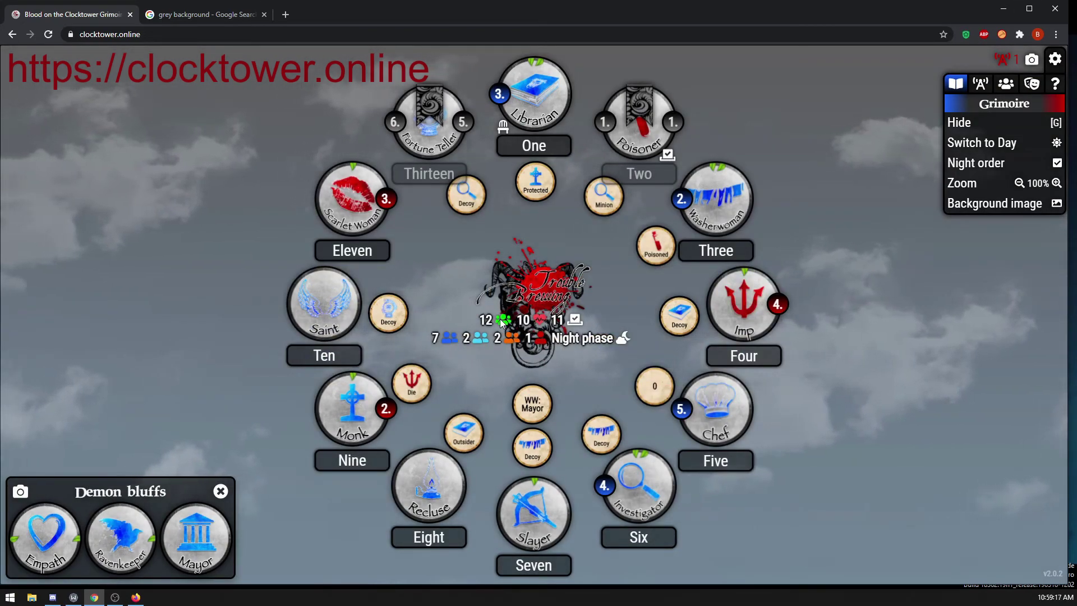
mouse_move(439, 145)
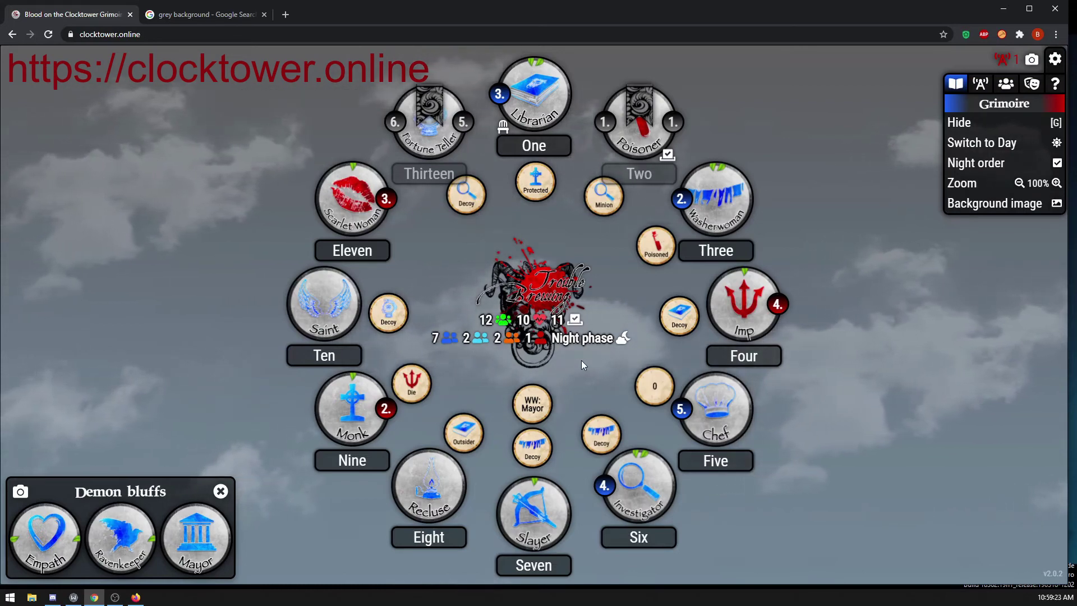
left_click(992, 149)
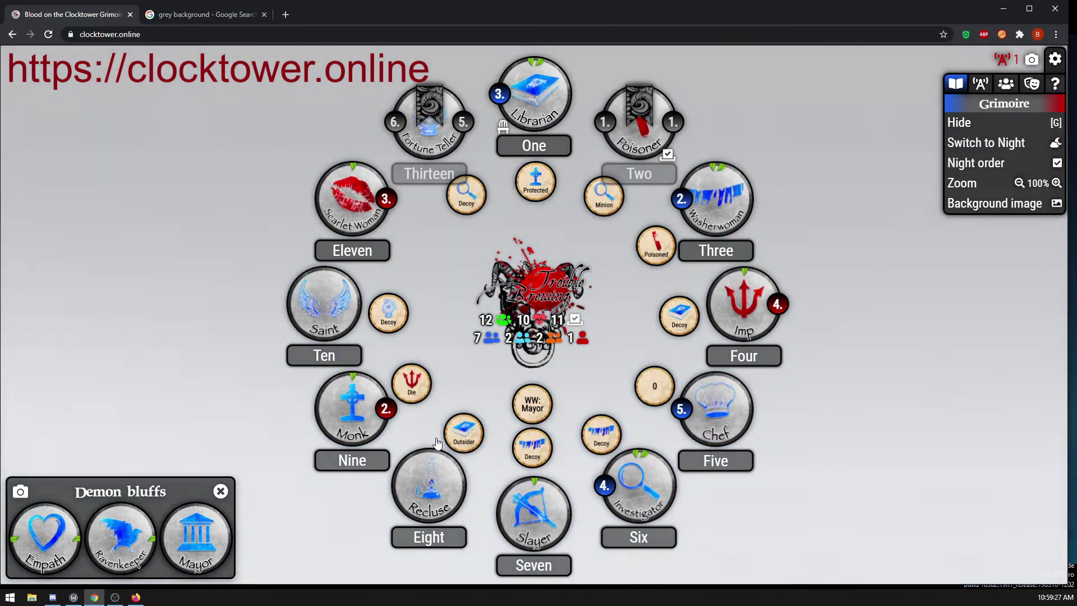
- Mark player Nine as dead and remove the Poisoned reminder token from player Three, the Washerwoman
mouse_move(353, 394)
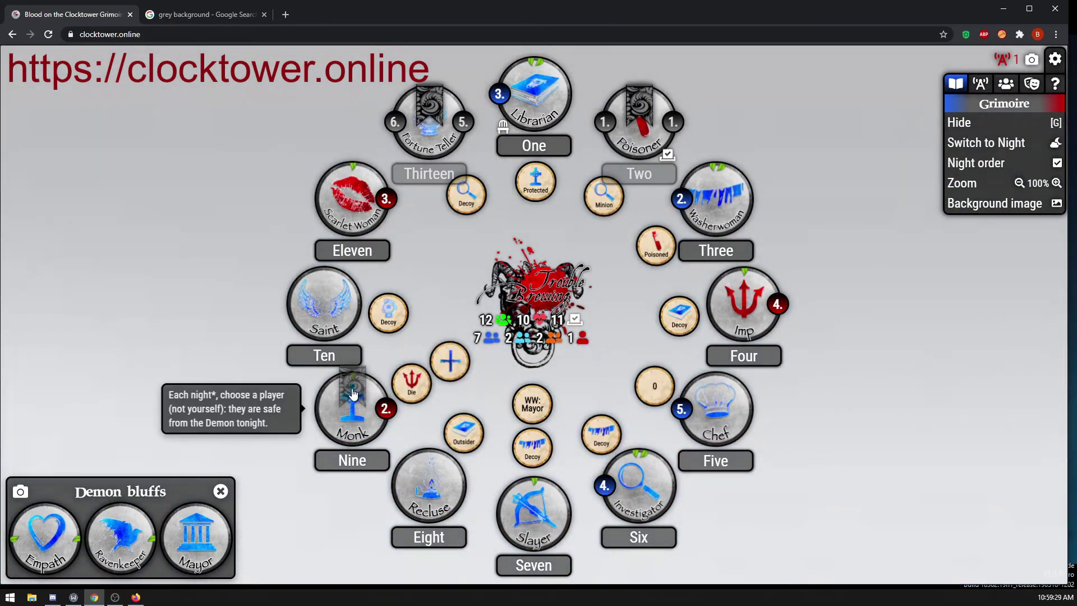
left_click(353, 394)
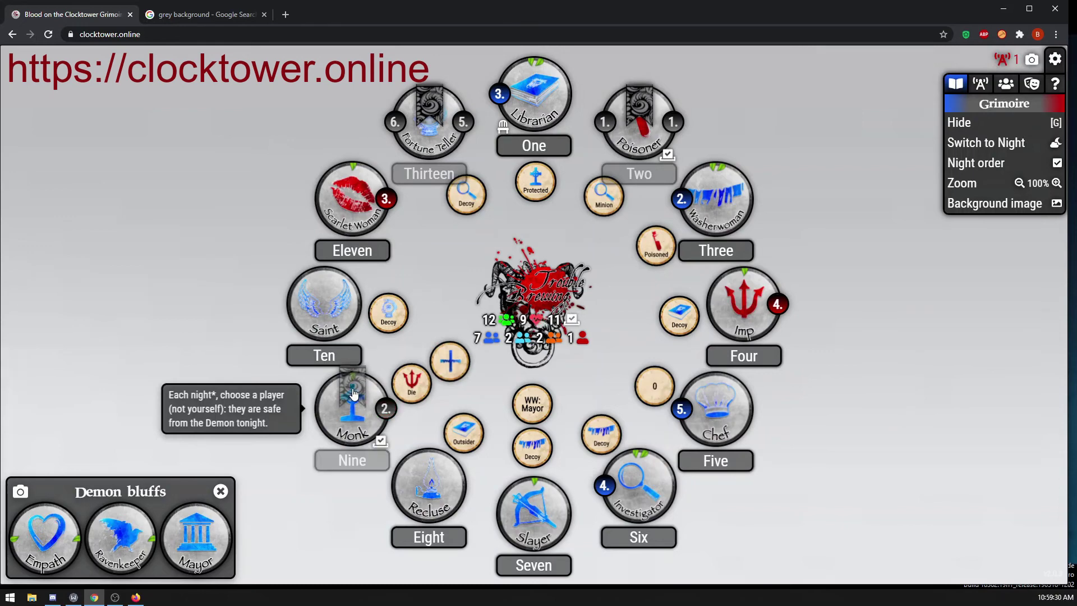
left_click(664, 252)
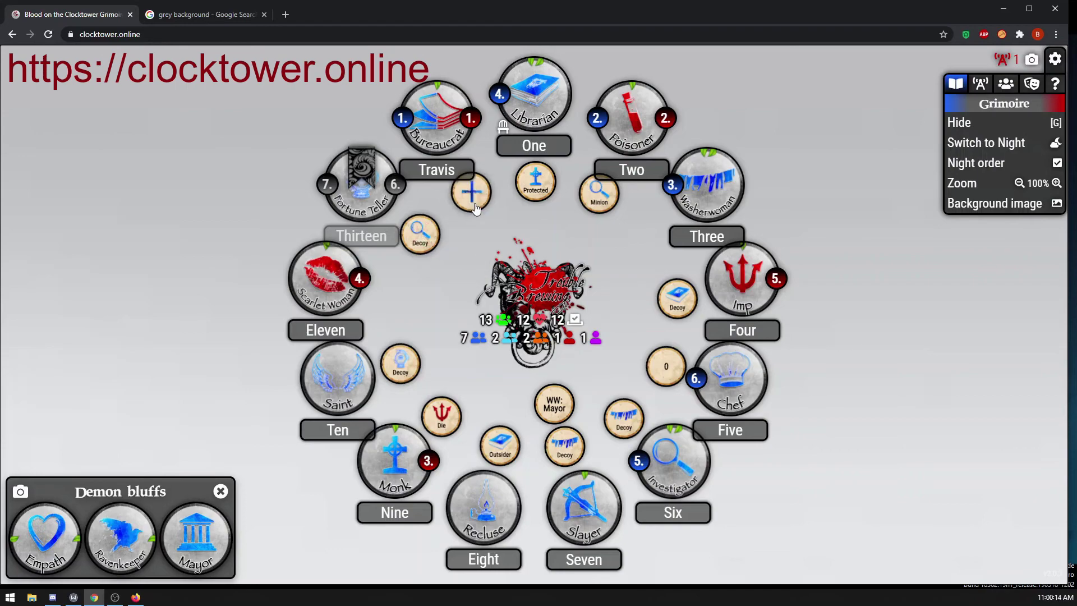
- Add a Good reminder token to the Bureaucrat traveler and the Vote x3 reminder token to player Three
left_click(474, 204)
left_click(636, 358)
left_click(431, 141)
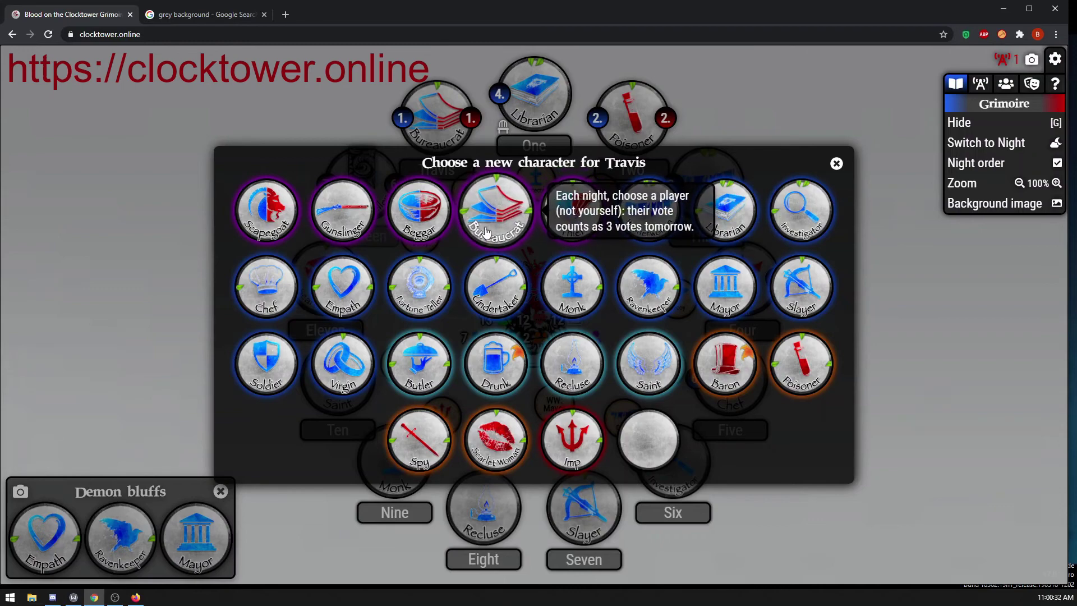
left_click(837, 163)
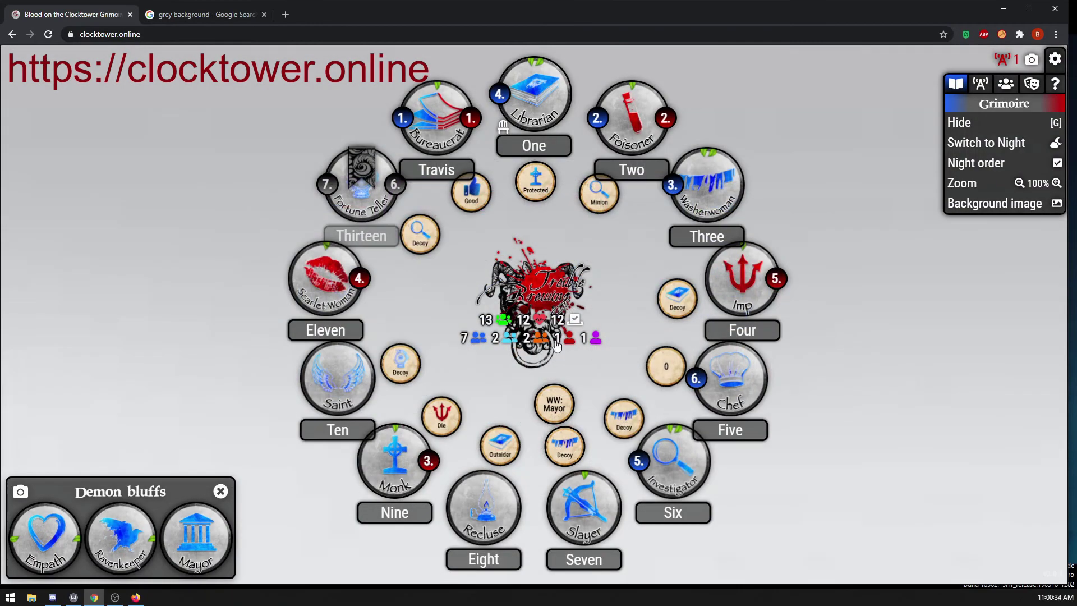
left_click(651, 241)
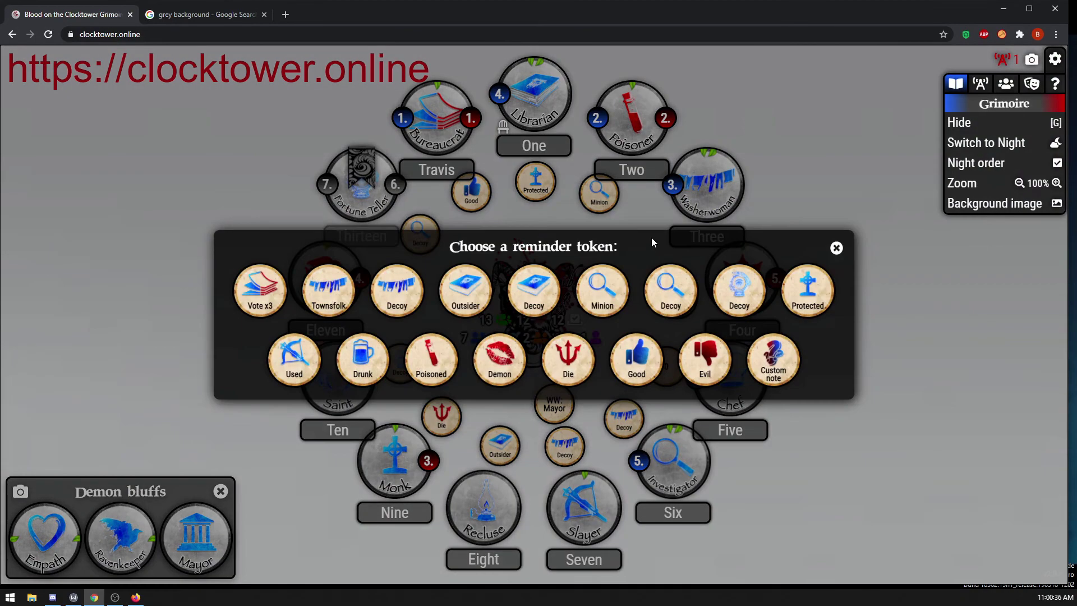
left_click(260, 289)
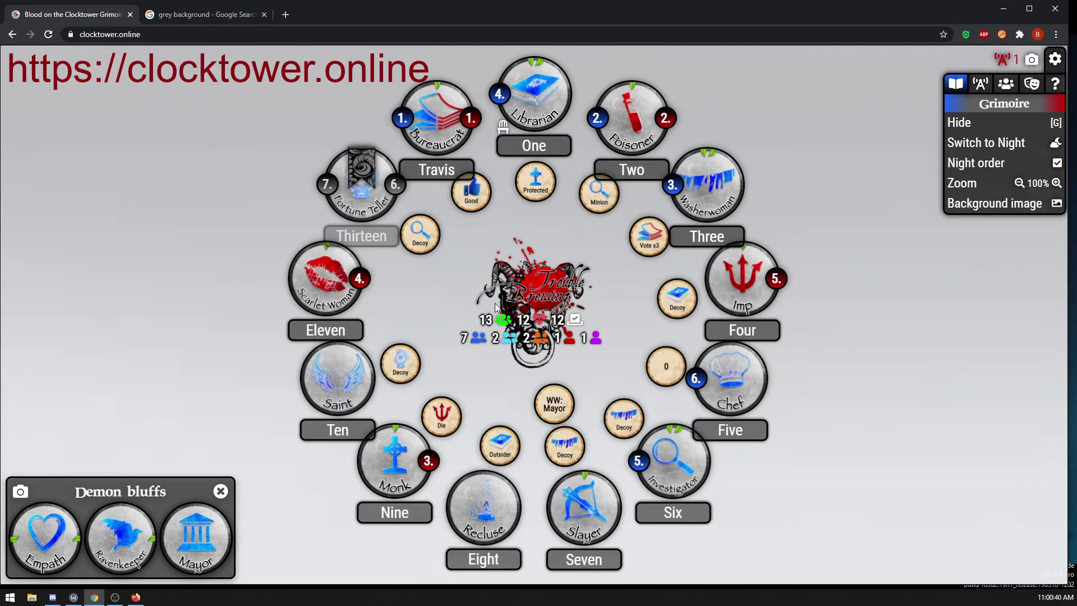
- Start a nomination with player One, the Librarian, as nominator and player Five, the Chef, as nominee
mouse_move(540, 154)
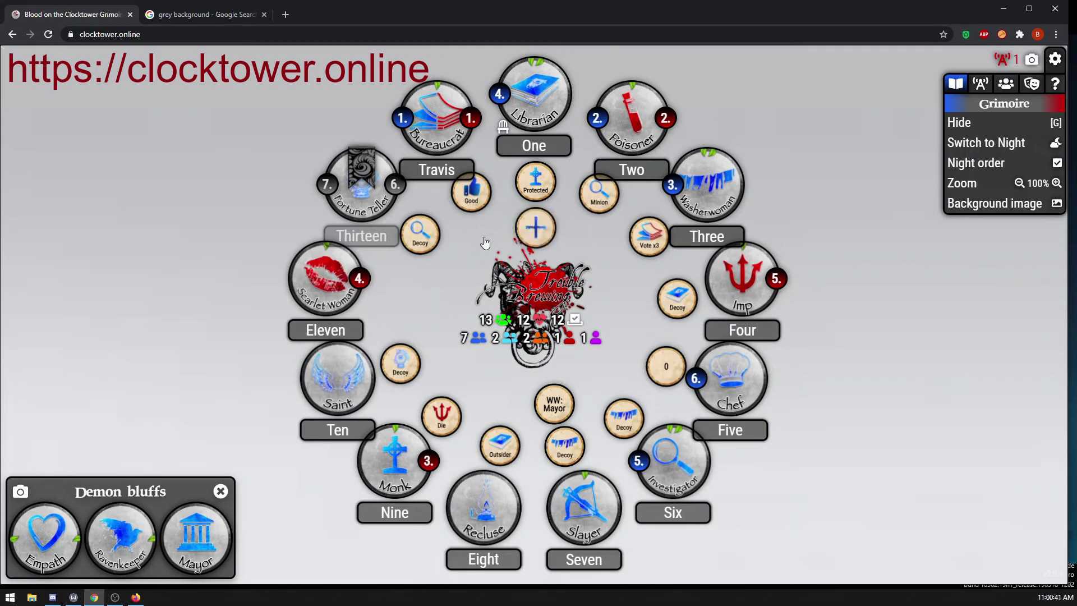
left_click(540, 154)
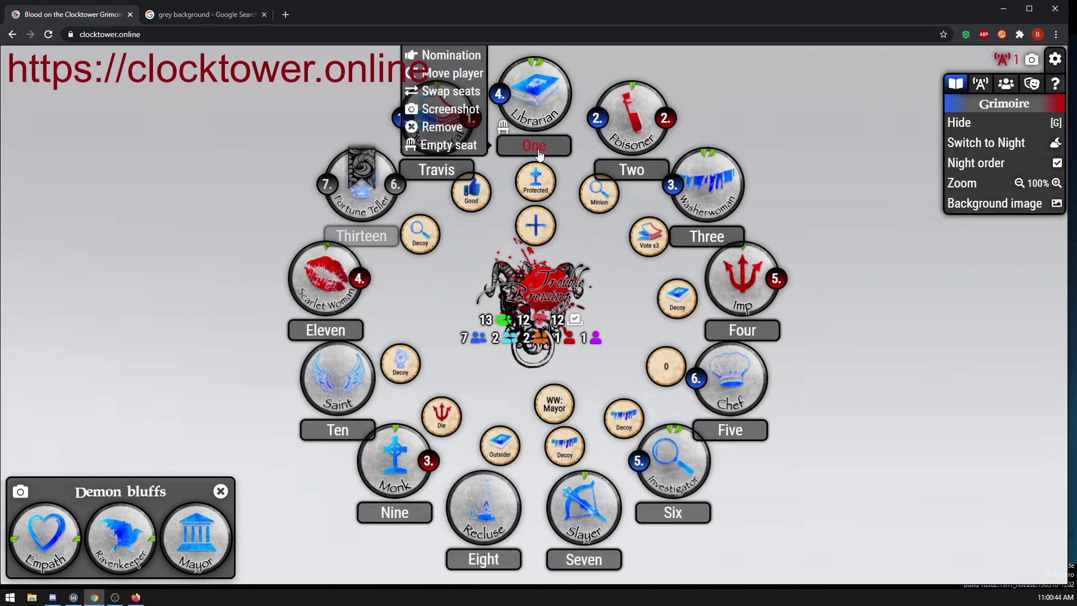
left_click(459, 57)
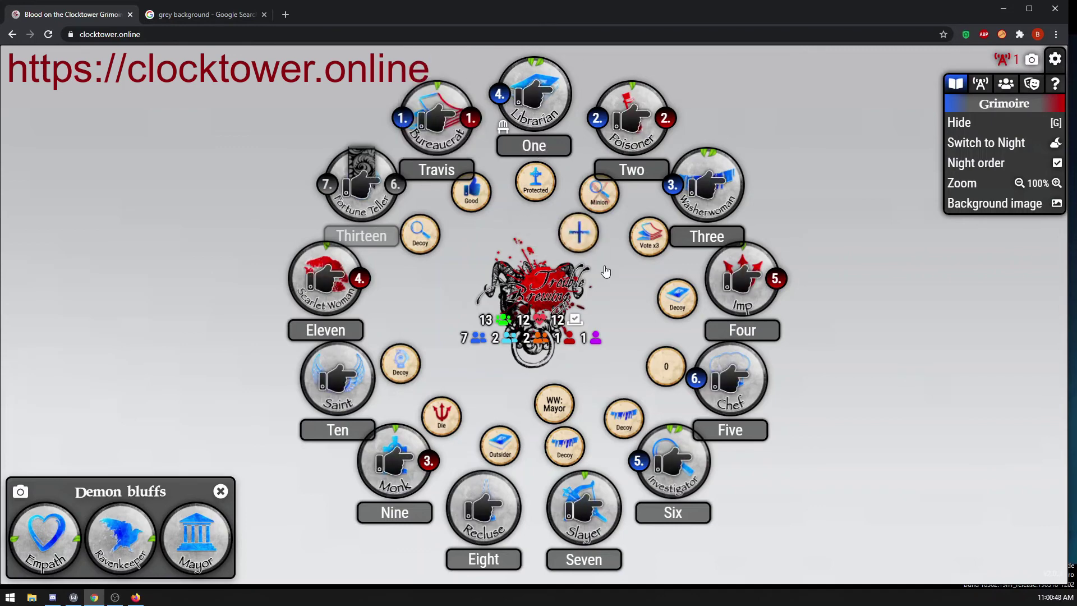
left_click(712, 394)
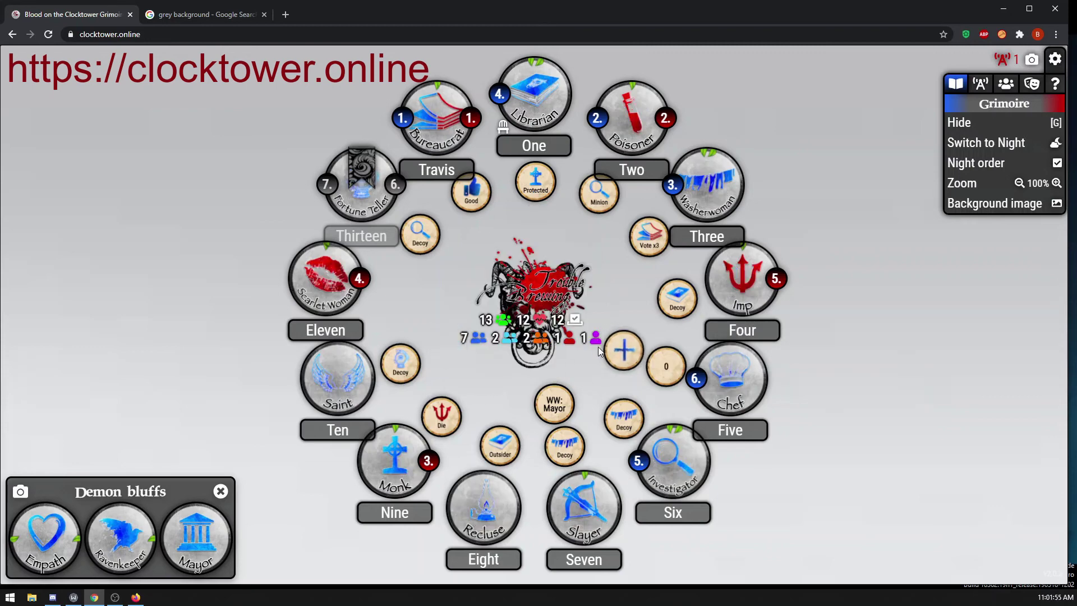
- Mark the Bureaucrat traveler as dead and spend their dead vote
mouse_move(457, 352)
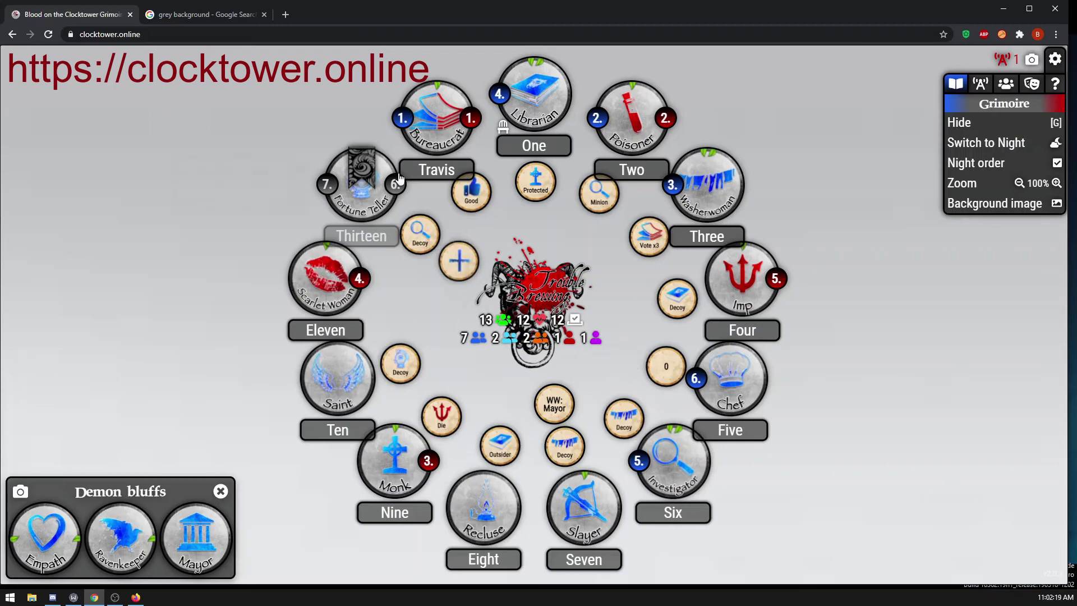
left_click(439, 176)
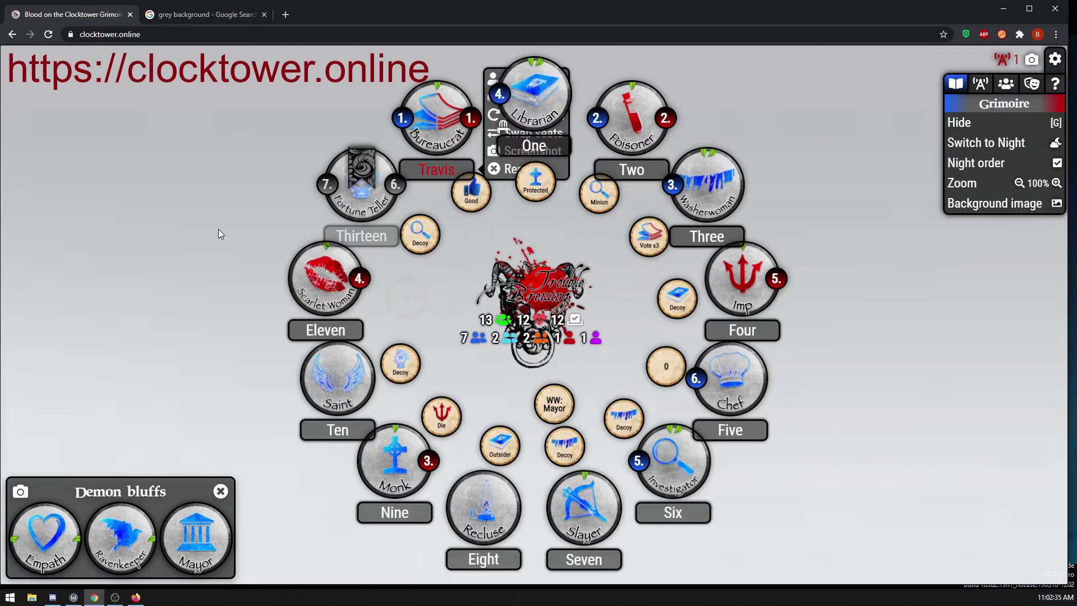
left_click(422, 133)
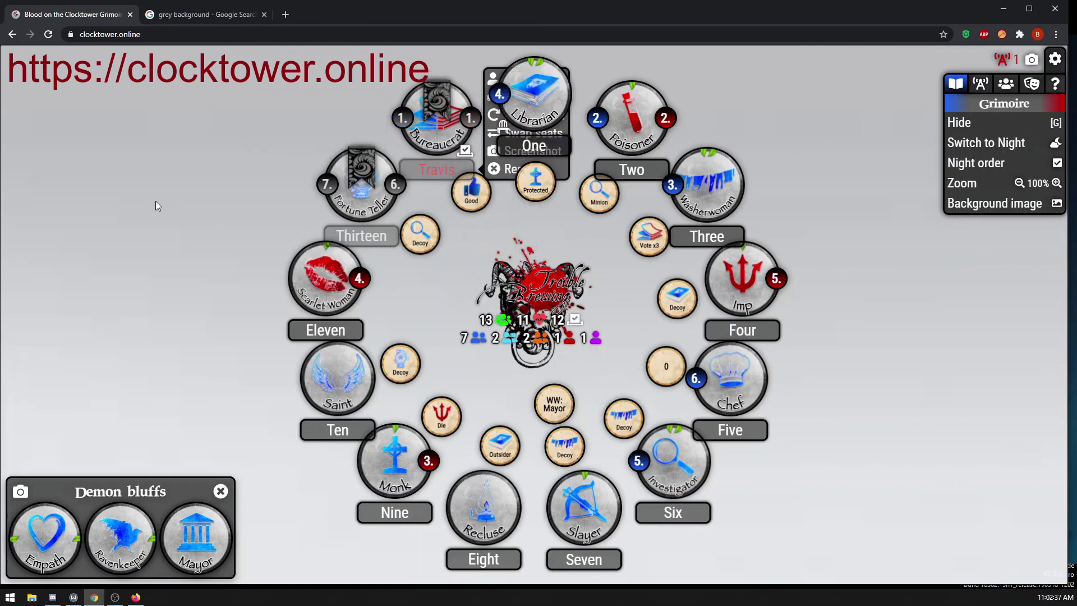
left_click(464, 150)
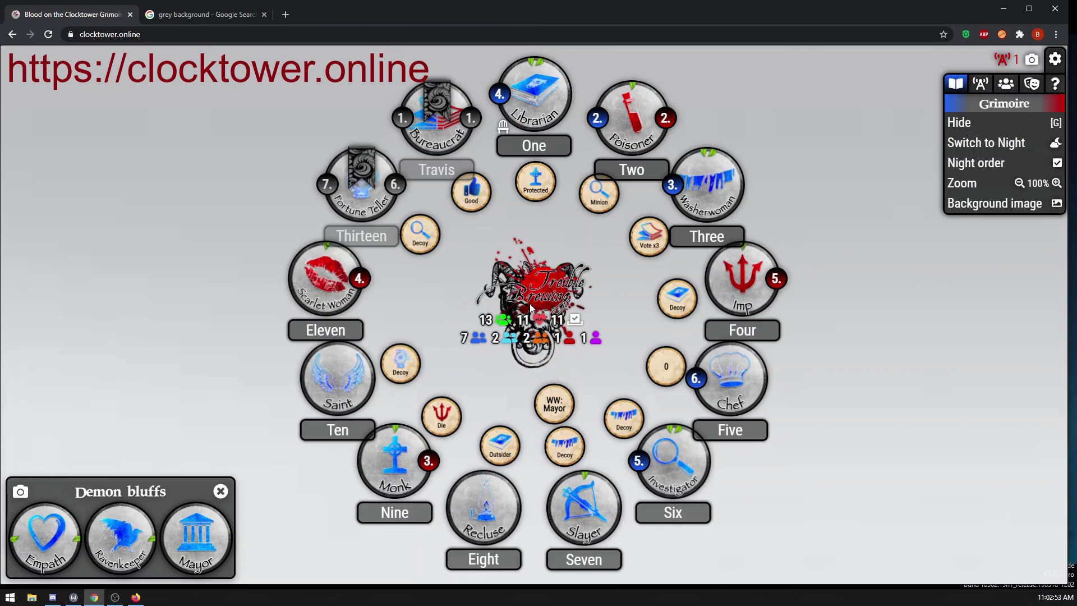
- Try moving player One to player Six's seat, and move them back to their original seat
left_click(531, 149)
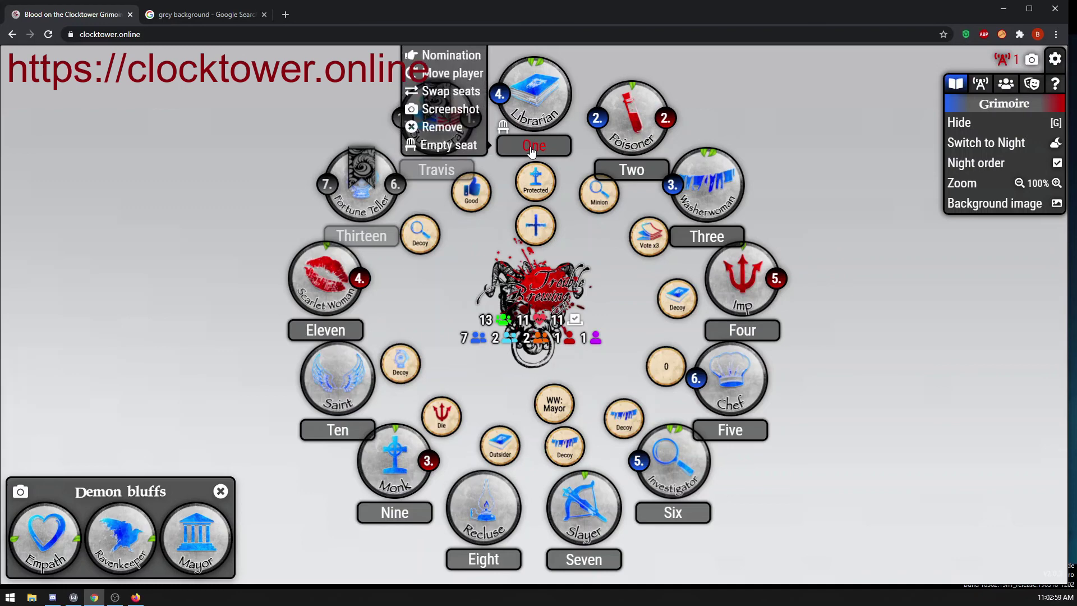
left_click(453, 73)
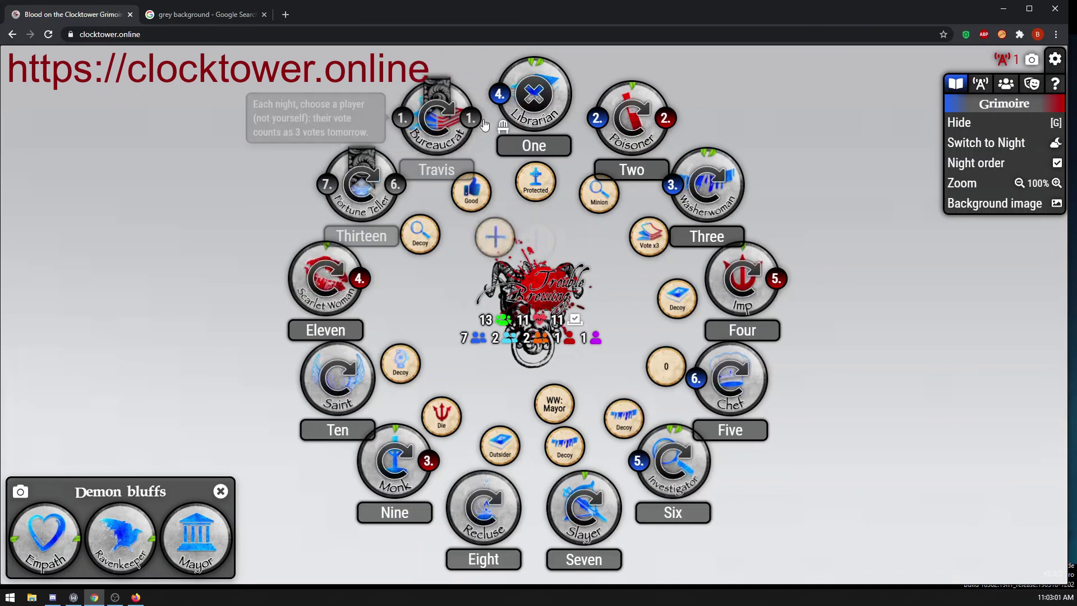
left_click(680, 469)
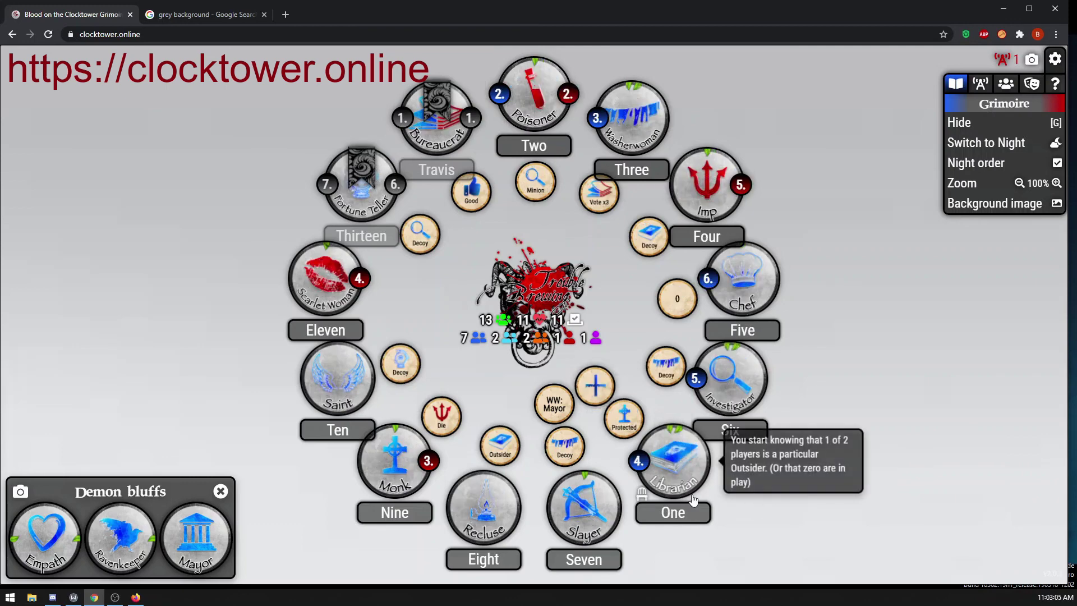
left_click(679, 512)
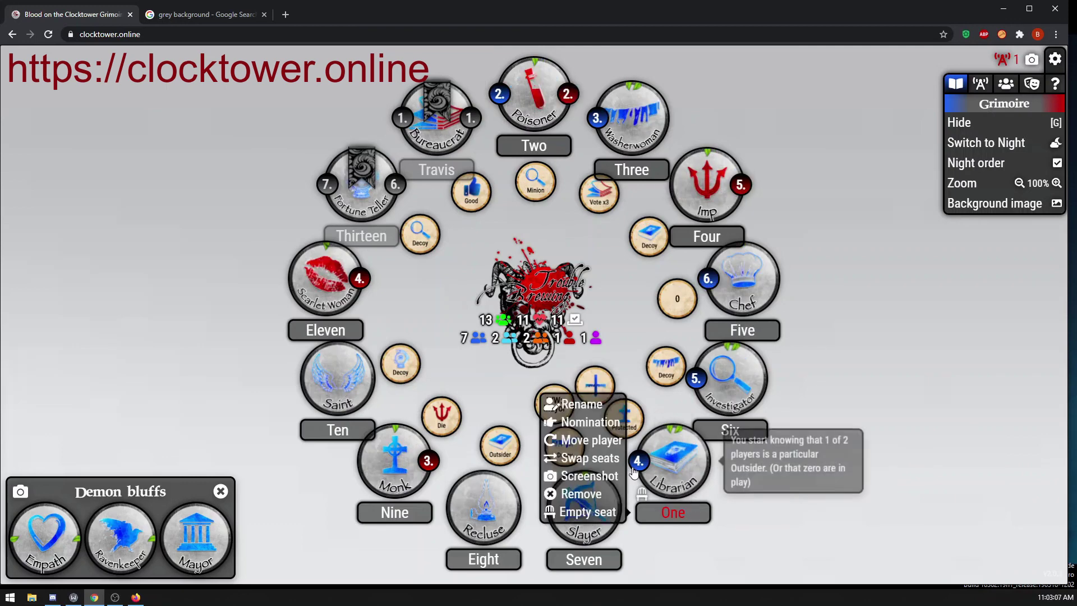
left_click(604, 440)
left_click(534, 115)
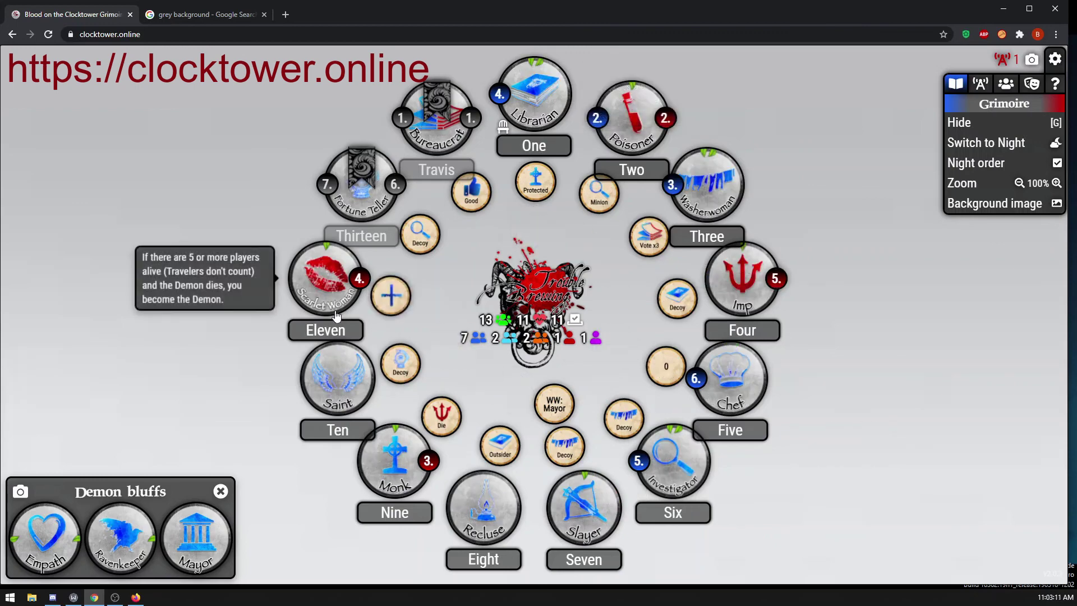
- Try swapping the seats of players Eleven and Four, and swap them back
left_click(329, 331)
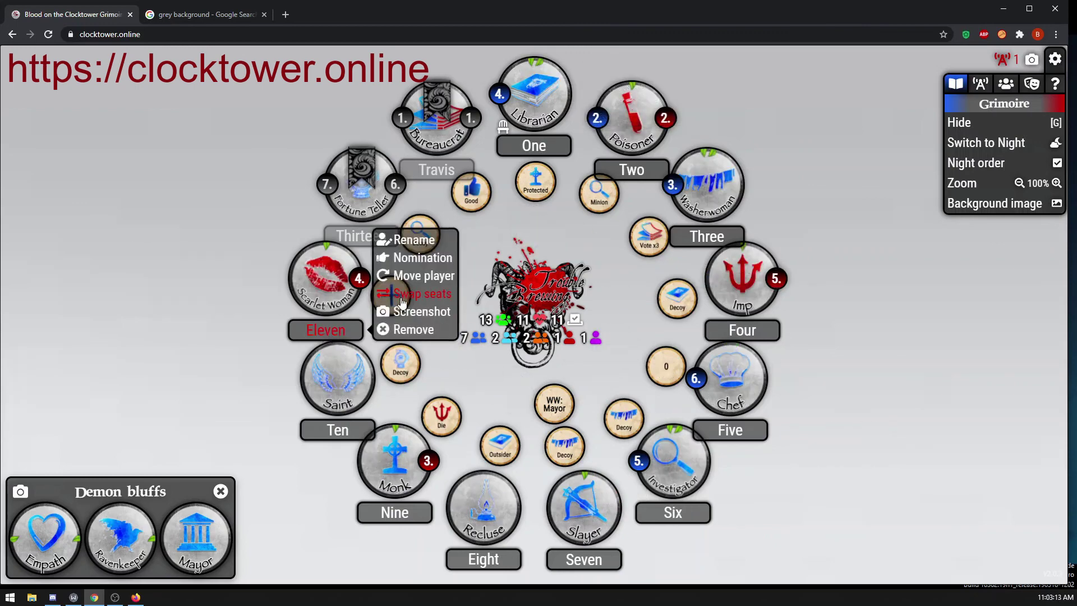
left_click(404, 294)
left_click(743, 283)
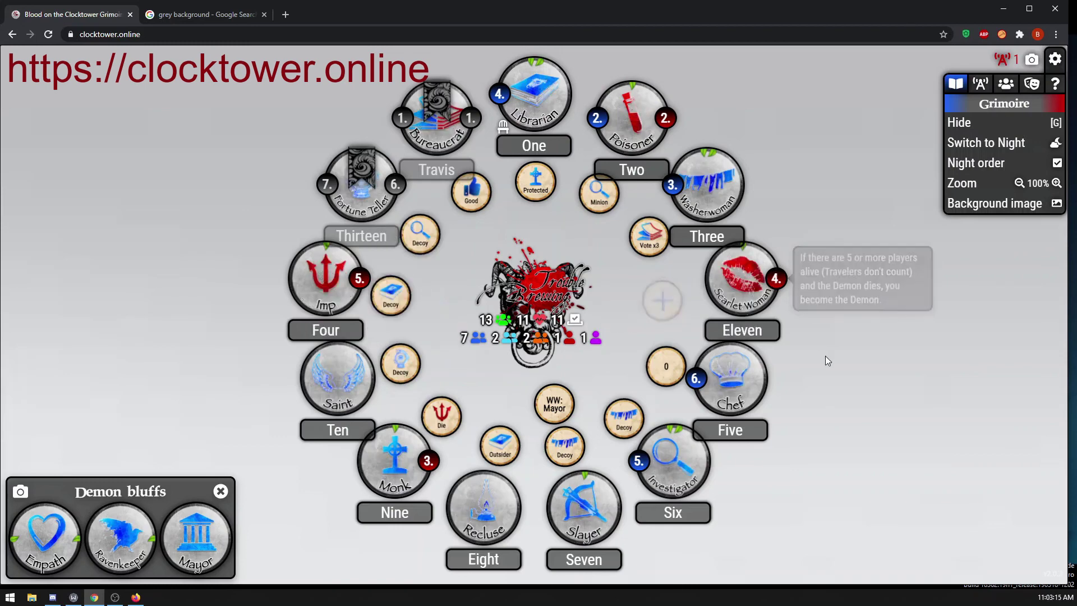
left_click(321, 335)
left_click(403, 294)
left_click(745, 292)
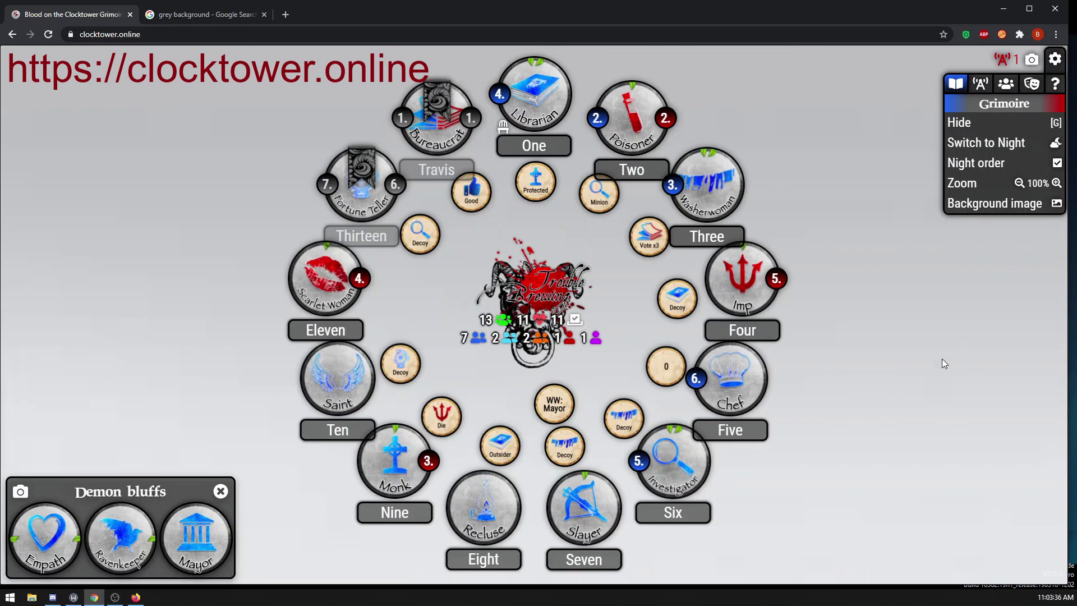
- Remove all assigned characters from the players in the grimoire
left_click(1006, 85)
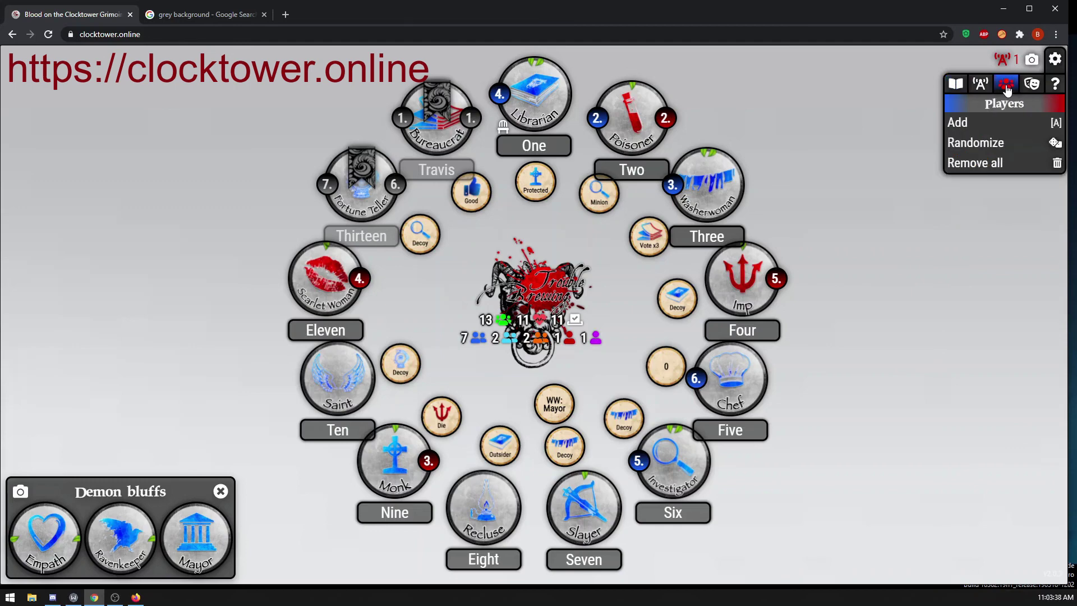
left_click(1032, 85)
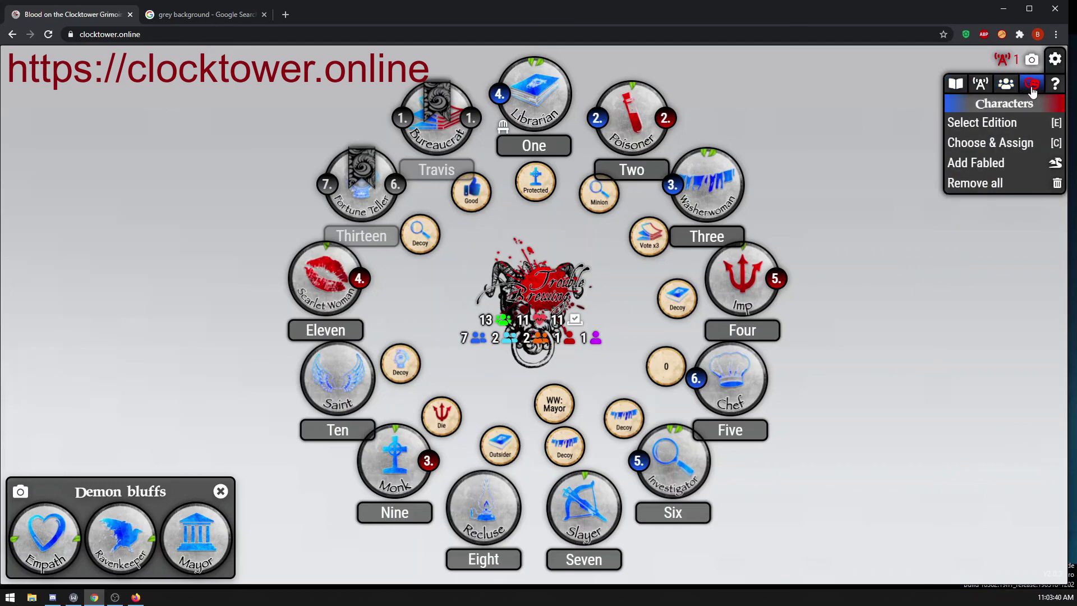
left_click(984, 193)
left_click(597, 96)
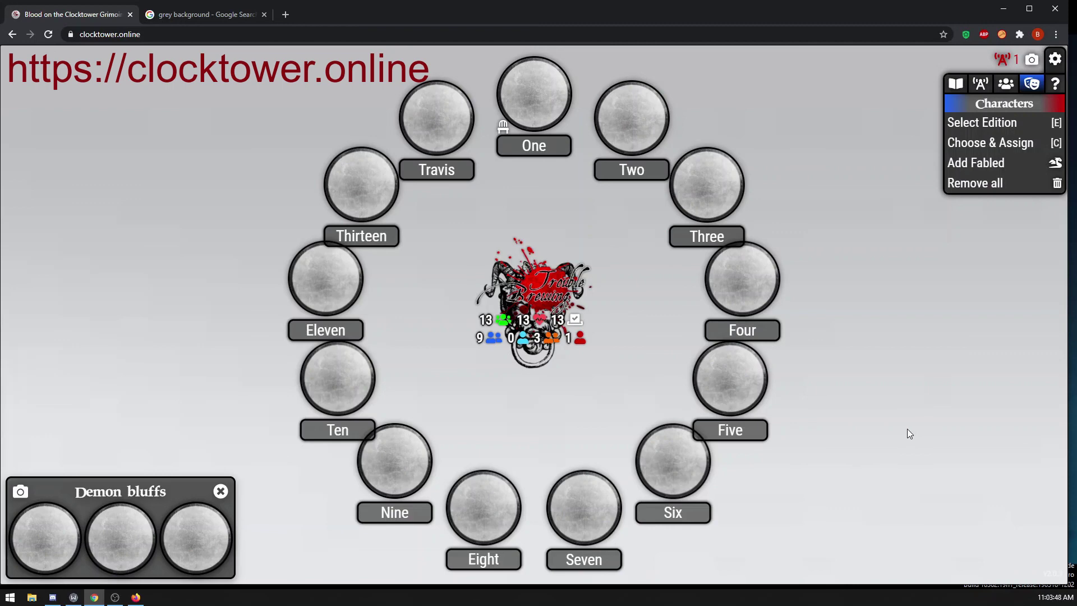
- Randomize the players' seating order twice
left_click(1005, 86)
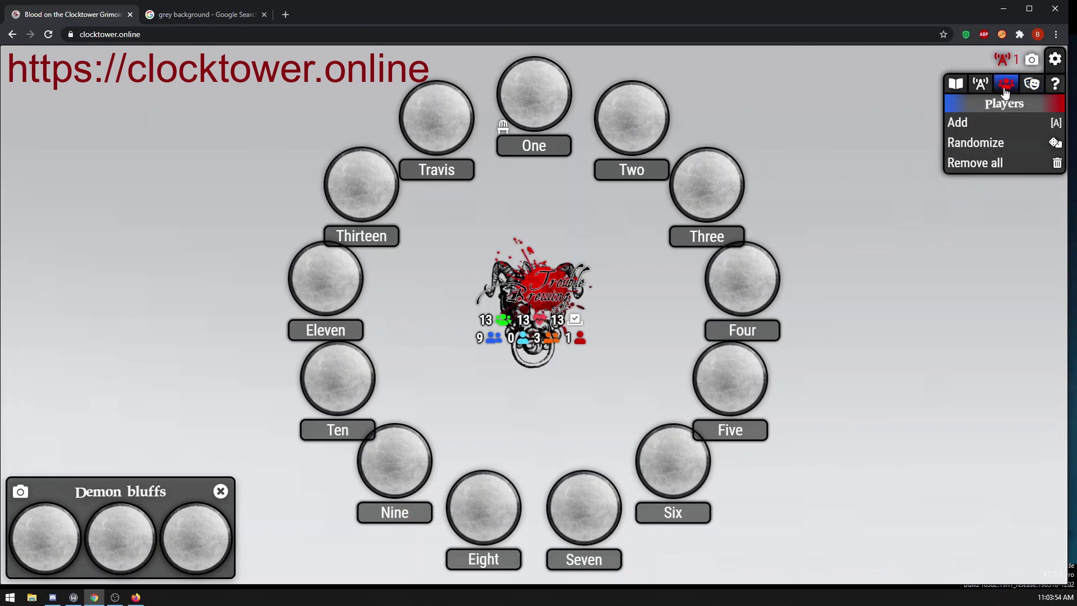
left_click(993, 147)
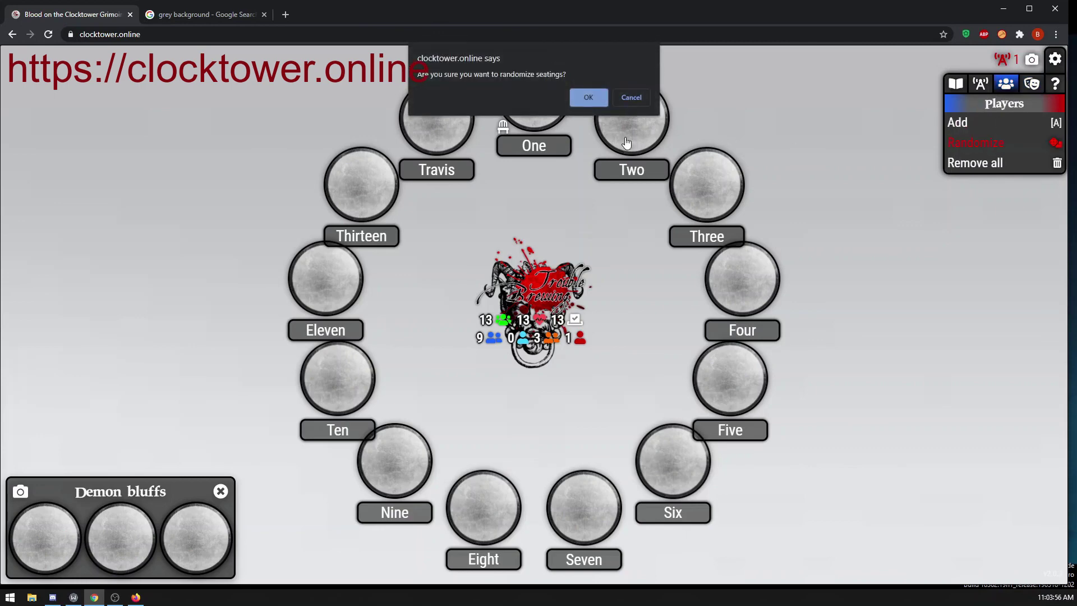
left_click(583, 97)
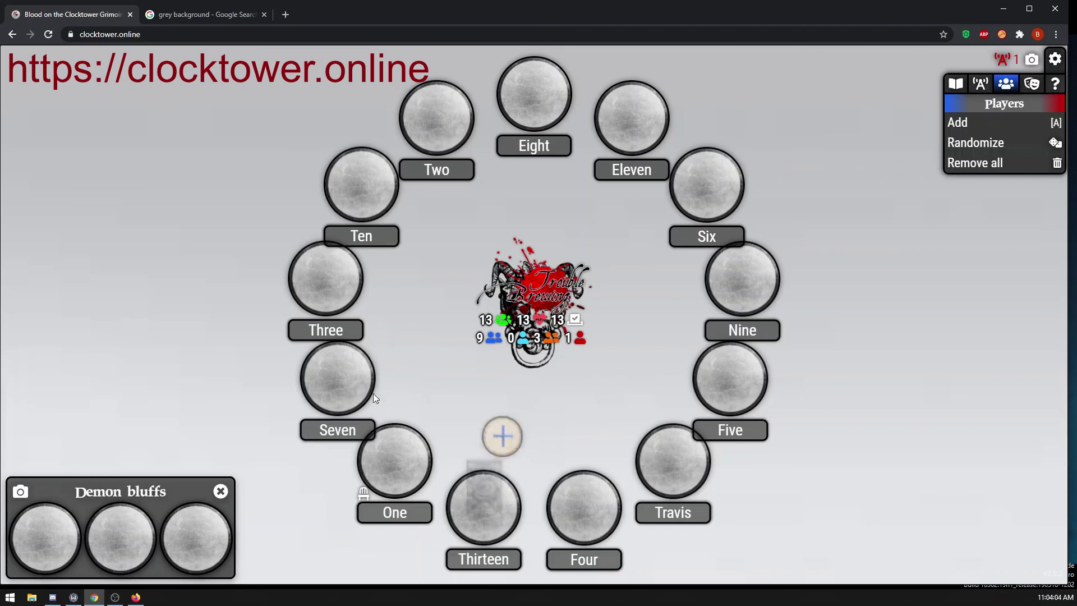
left_click(979, 143)
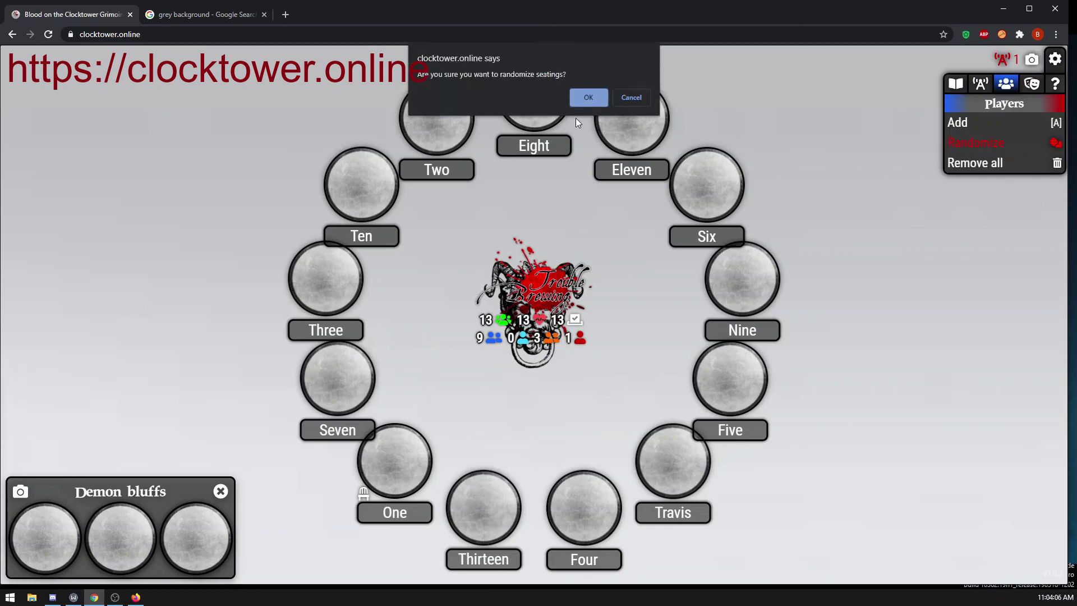
left_click(586, 96)
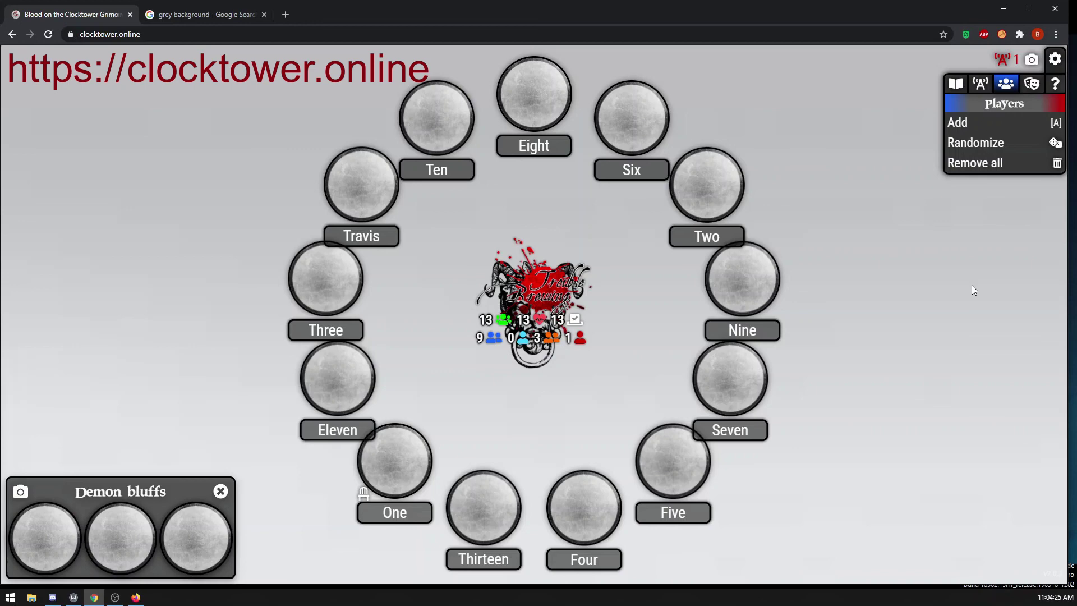
- Show the available help resources
left_click(1055, 84)
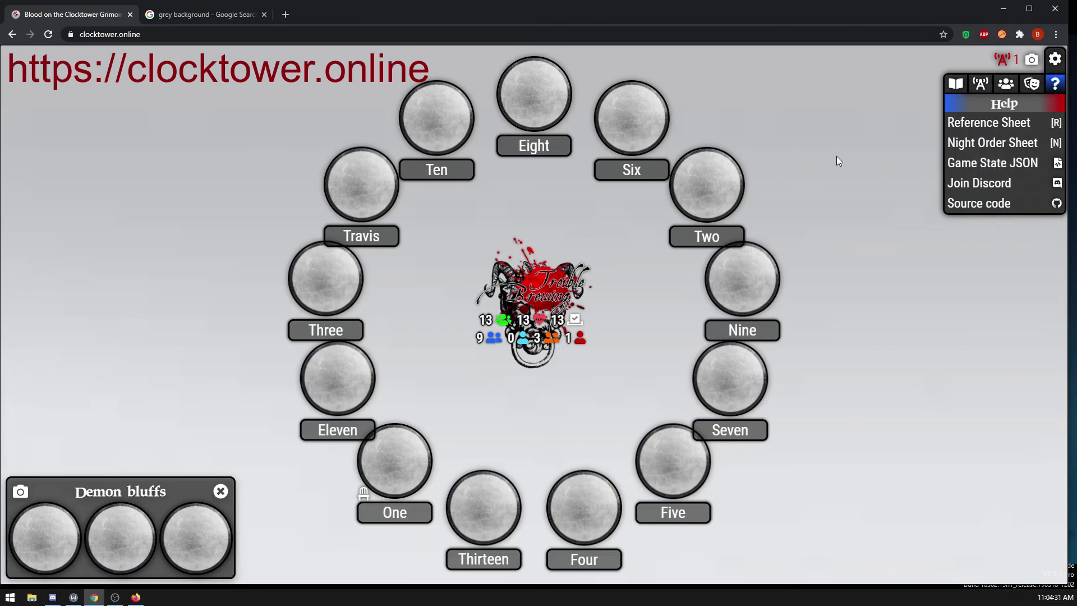